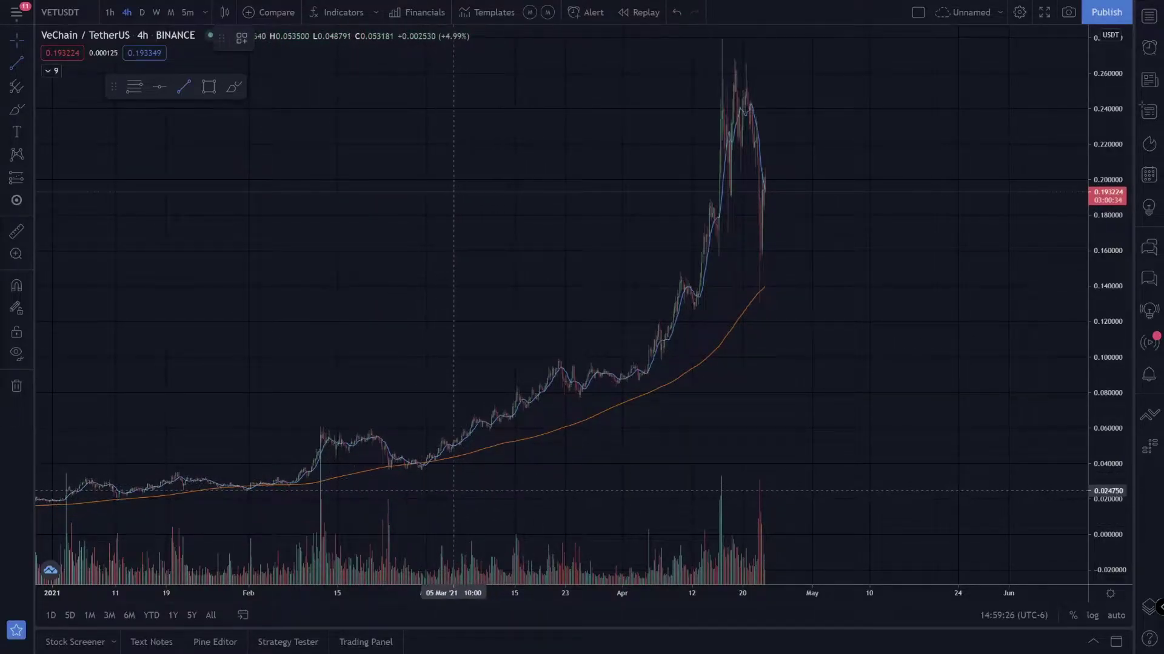
Step: Draw two rising trend lines under the price: from the 28 February low to about 0.15, and from the 5 April low to about 0.237
left_click(420, 472)
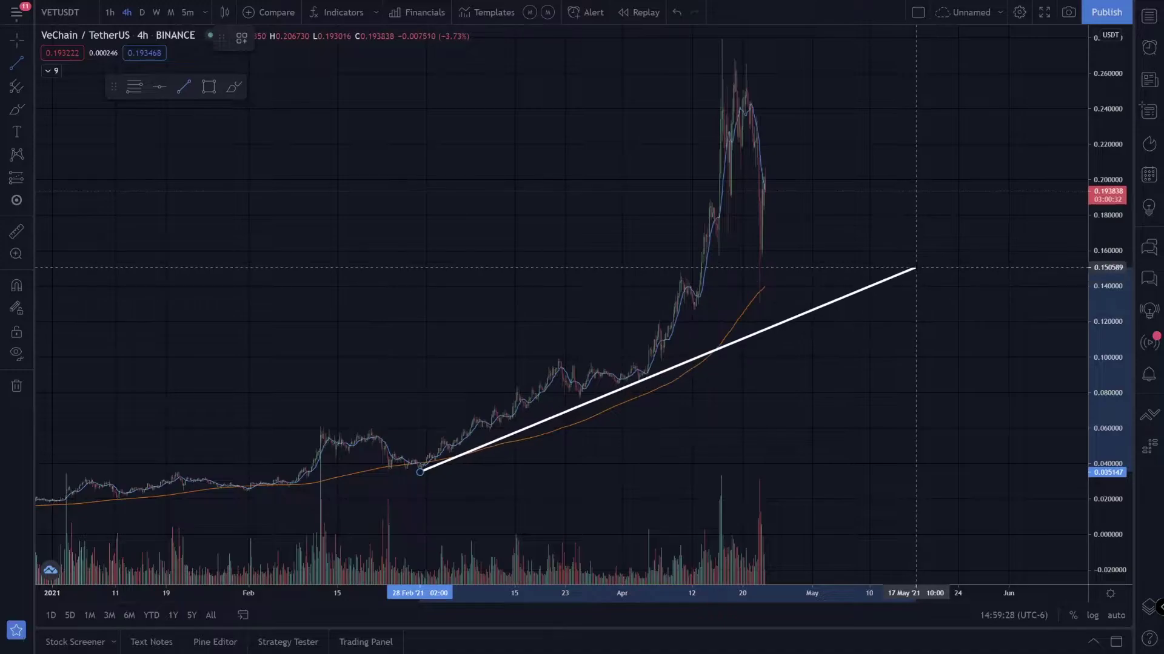
left_click(915, 267)
left_click(17, 62)
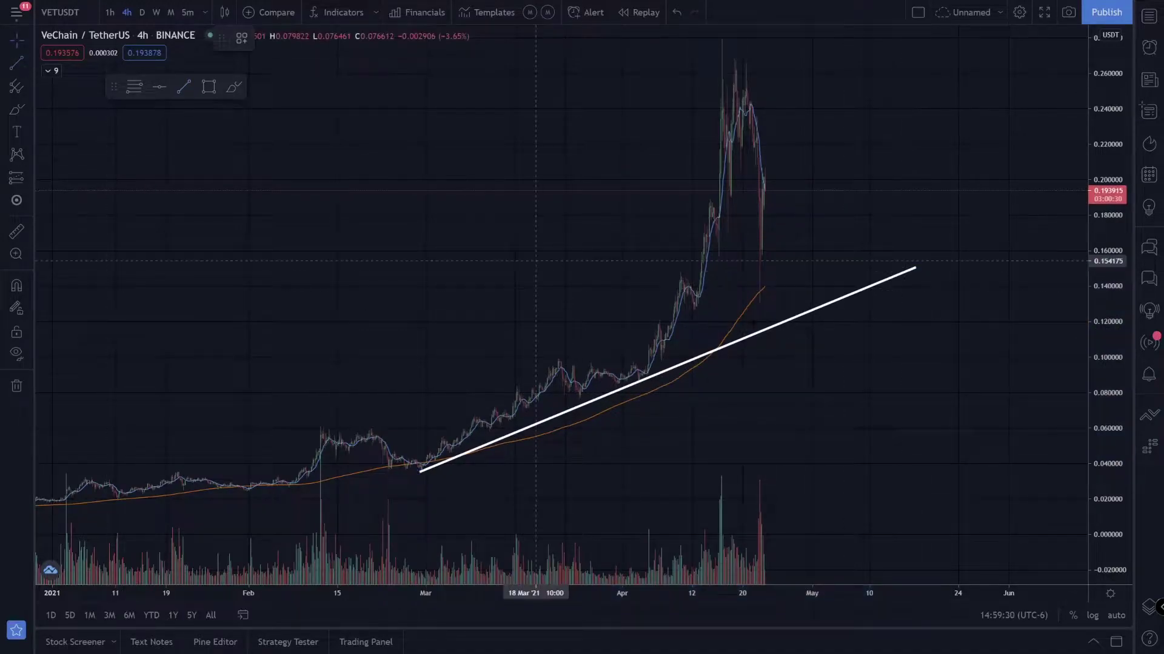
left_click(648, 377)
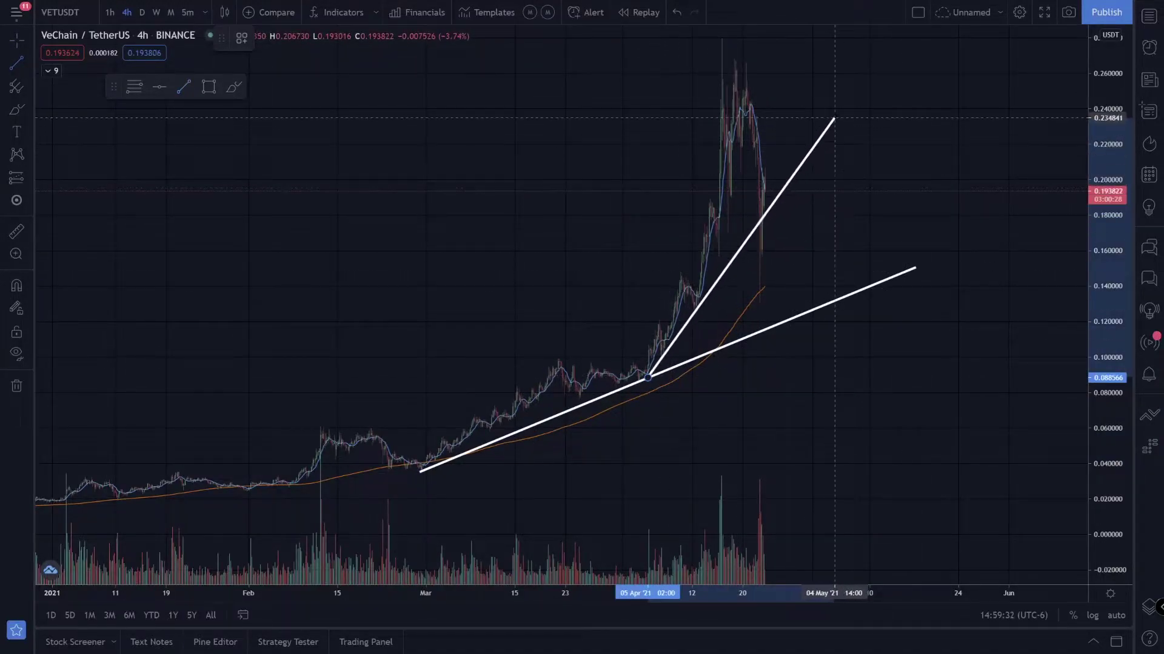
left_click(835, 114)
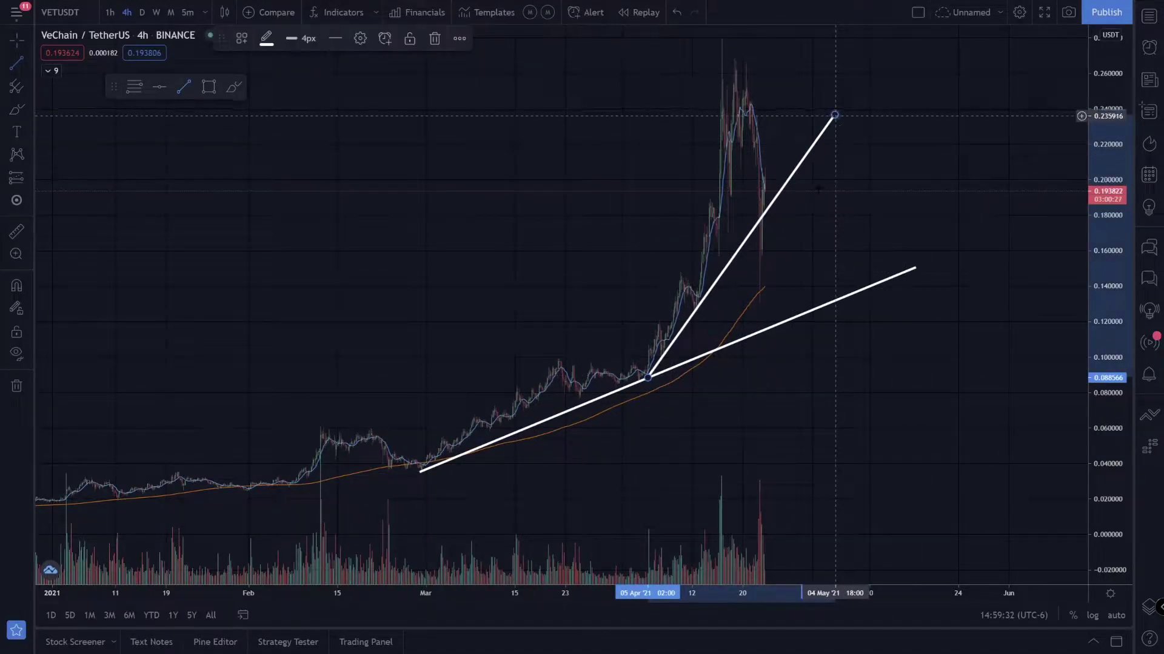
Step: Try brush strokes around the latest candles, undoing them, and sketch a price path over the April peak down to the steep trend line
left_click(17, 110)
left_click_drag(763, 201, 771, 264)
key("ctrl+z")
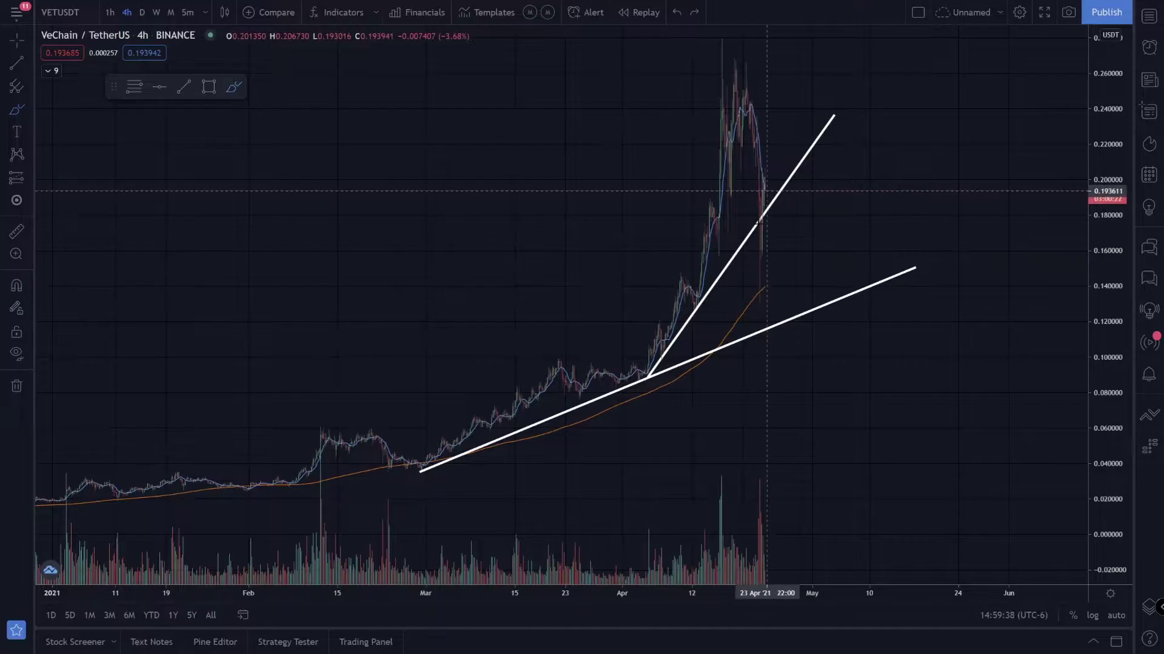
mouse_move(757, 209)
left_mouse_down()
mouse_move(760, 244)
mouse_move(776, 172)
left_mouse_up()
key("ctrl+z")
scroll(812, 259, "up", 8)
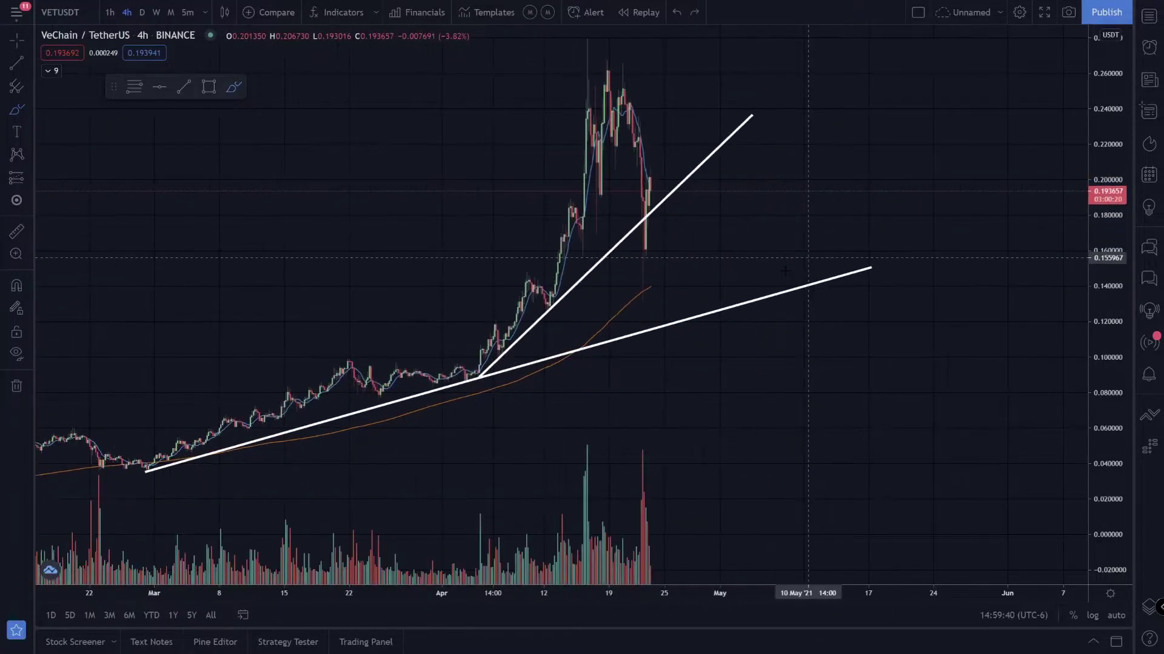
mouse_move(171, 346)
left_mouse_down()
mouse_move(443, 143)
mouse_move(511, 129)
left_mouse_up()
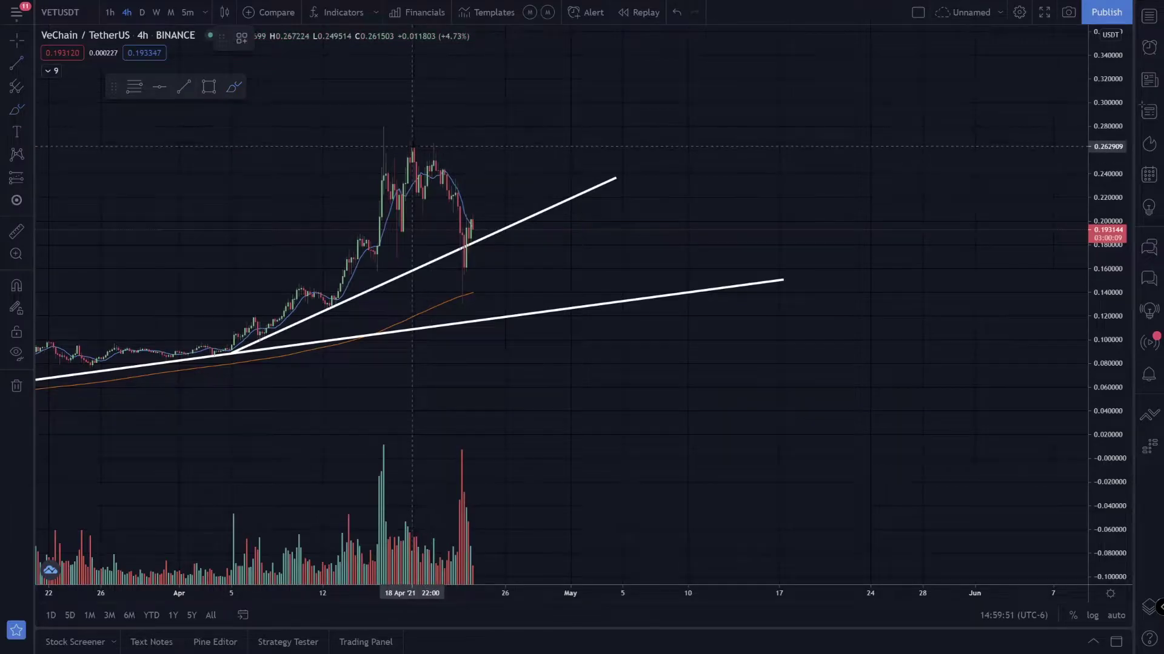
Step: Draw a falling trend line from the 18 April peak at about 0.263 to meet the steep rising line around 27 April
left_click(412, 147)
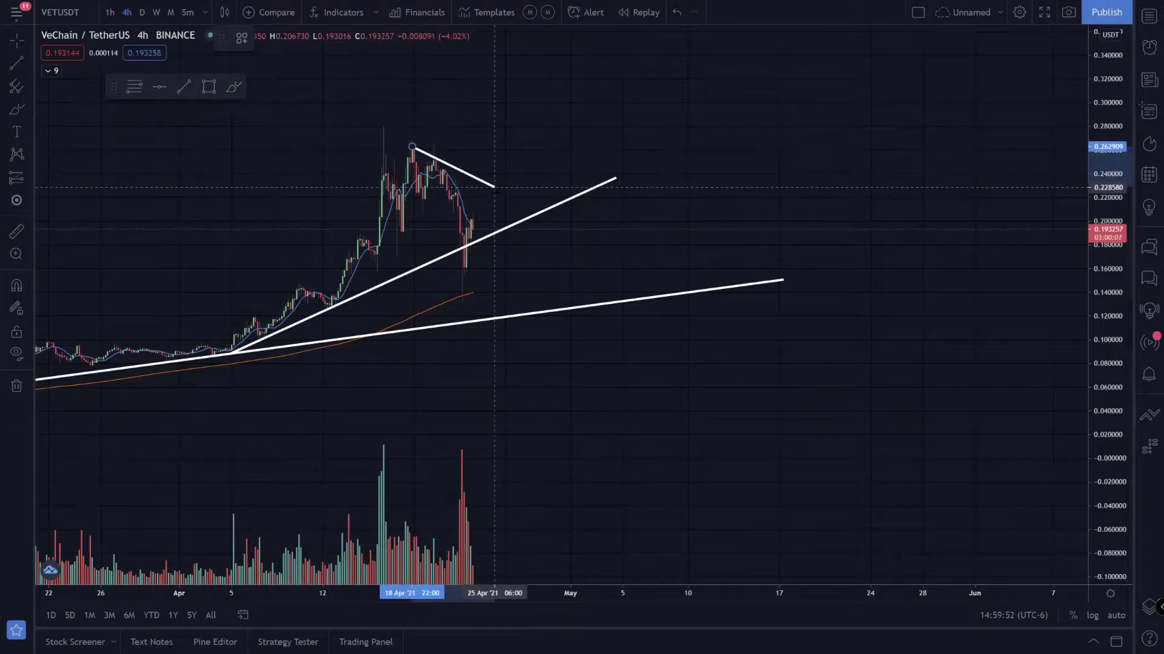
left_click(525, 217)
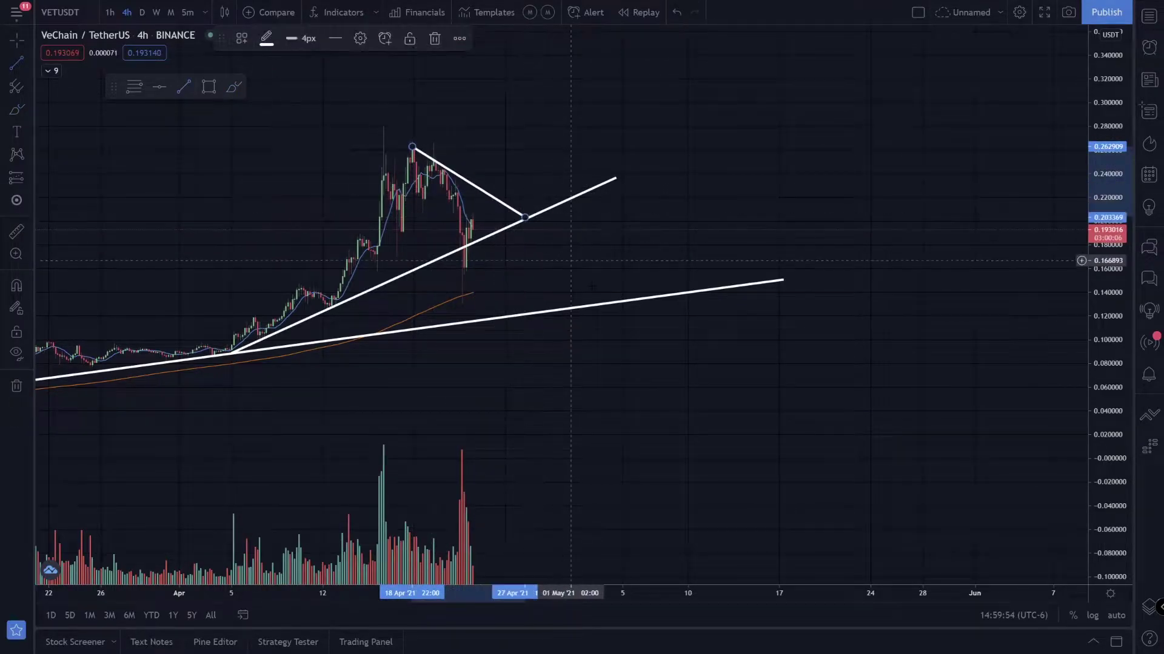
Step: Sketch two freehand price paths through the April rally into the triangle's apex, undoing each one
scroll(273, 130, "up", 2)
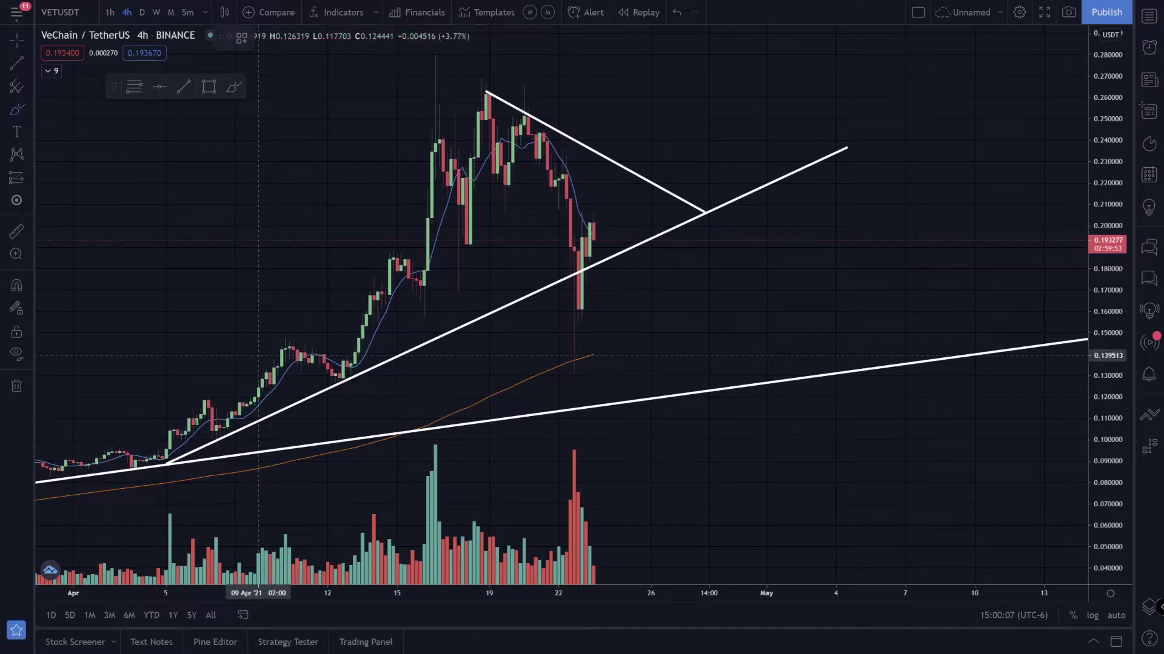
mouse_move(176, 437)
left_mouse_down()
mouse_move(468, 226)
mouse_move(570, 248)
left_mouse_up()
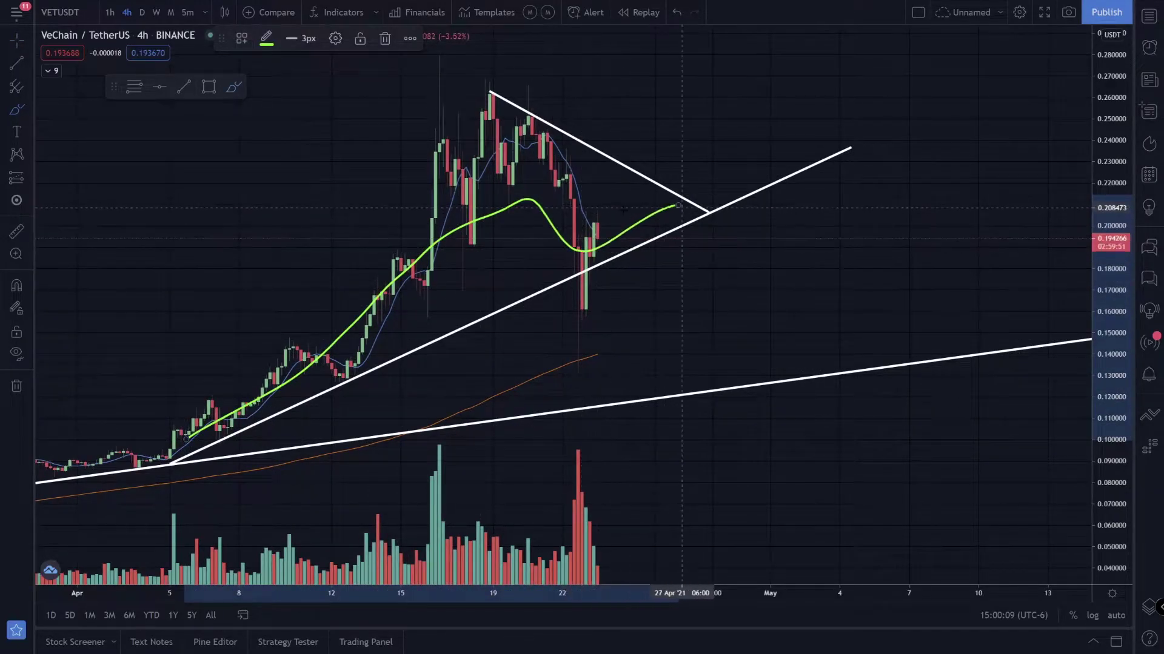
key("ctrl+z")
mouse_move(367, 218)
left_mouse_down()
mouse_move(493, 128)
mouse_move(547, 237)
mouse_move(646, 232)
left_mouse_up()
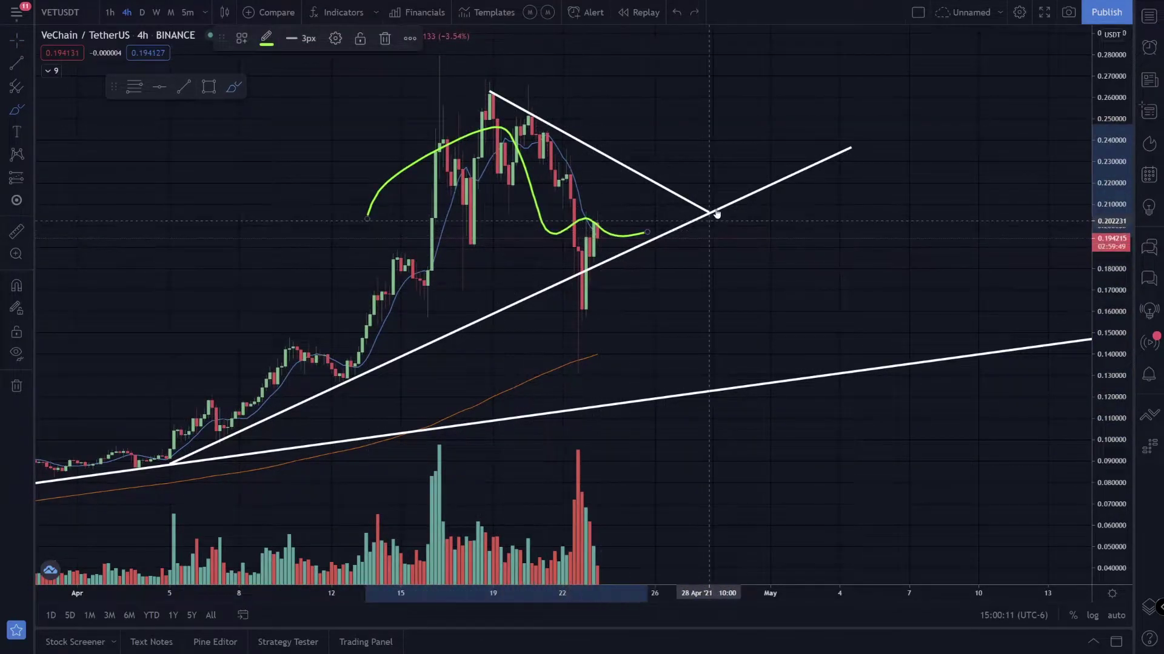
key("ctrl+z")
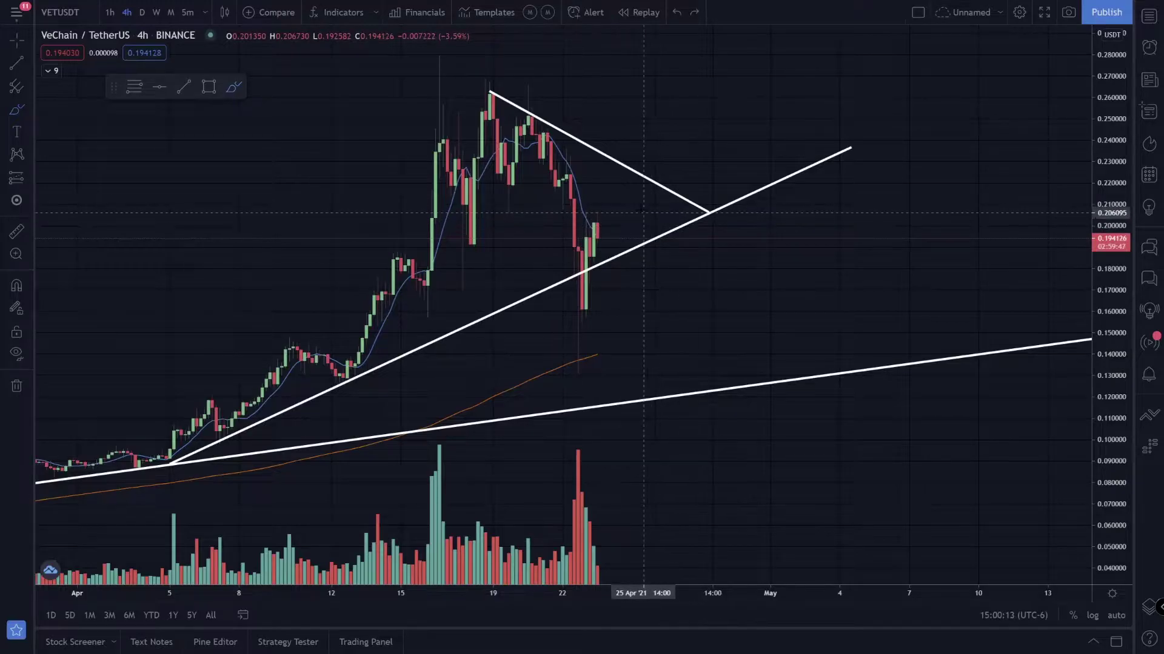
Step: Mark the dip below the steep trend line and the current price with brush strokes, and undo the marks
mouse_move(639, 238)
left_mouse_down()
mouse_move(597, 257)
mouse_move(582, 299)
left_mouse_up()
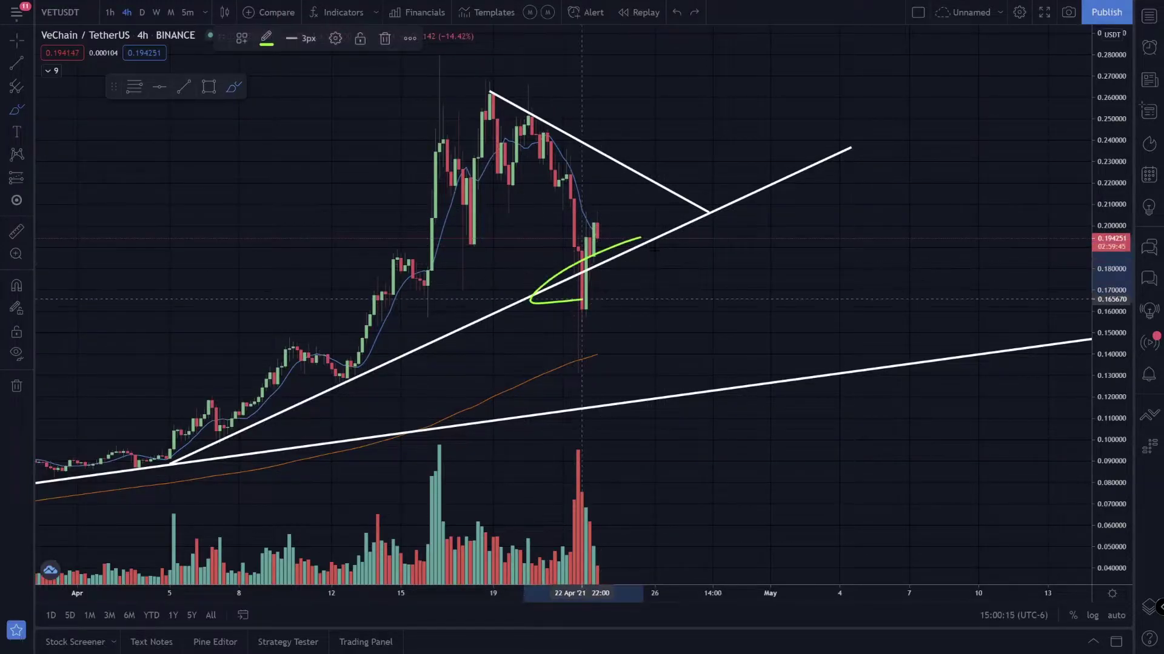
left_click_drag(624, 241, 567, 294)
key("ctrl+z")
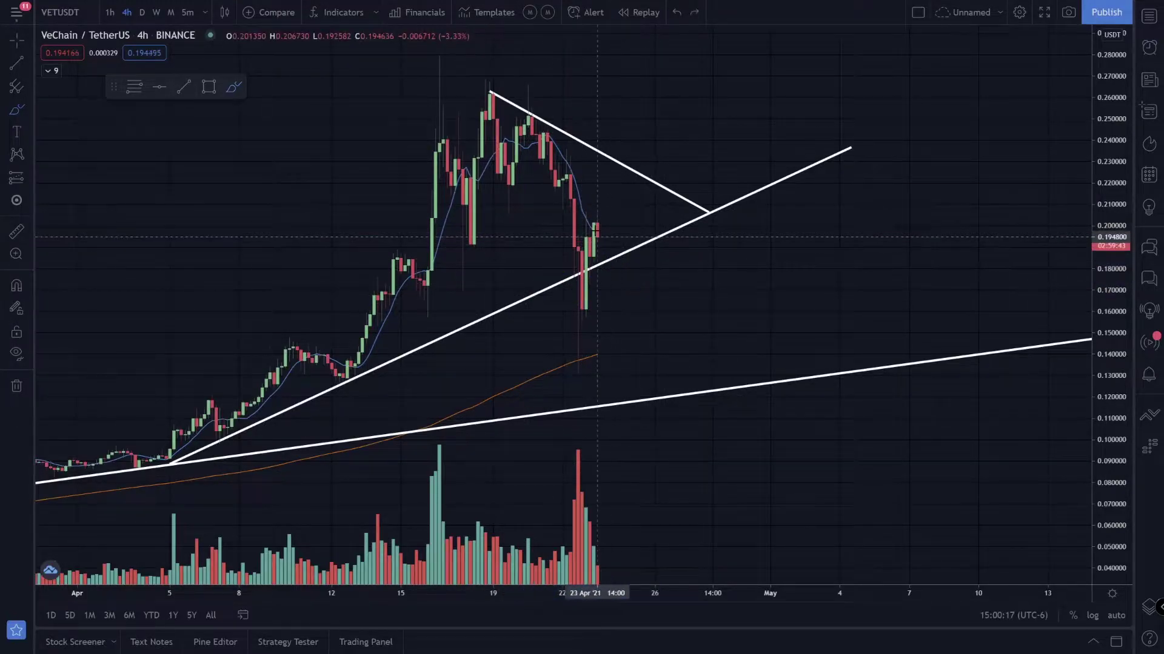
left_click_drag(595, 224, 617, 227)
key("ctrl+z")
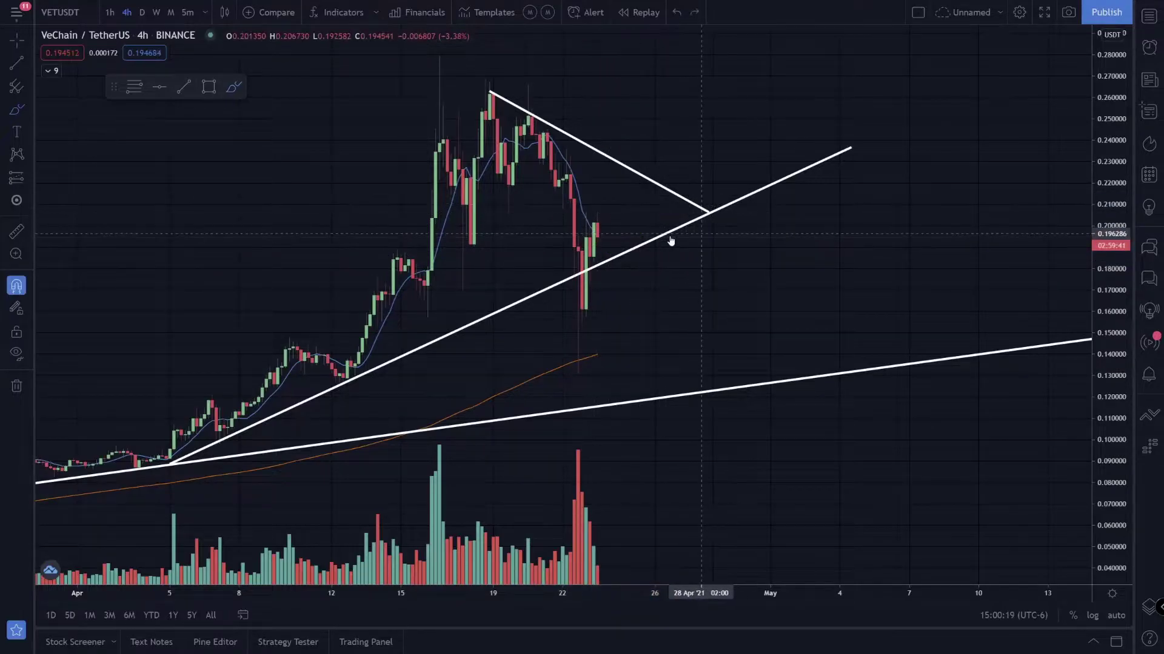
Step: Sketch a drop to the circled lower trend line and possible breakouts near the triangle's apex, undoing the strokes
mouse_move(593, 234)
left_mouse_down()
mouse_move(624, 294)
mouse_move(637, 394)
mouse_move(747, 399)
left_mouse_up()
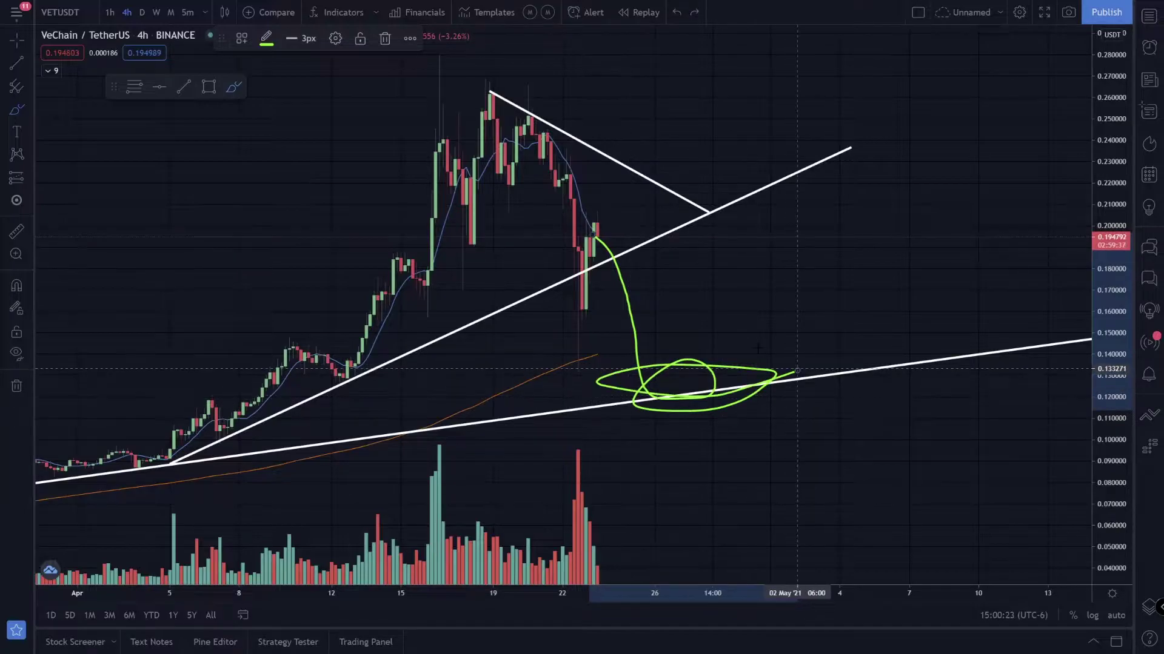
key("ctrl+z")
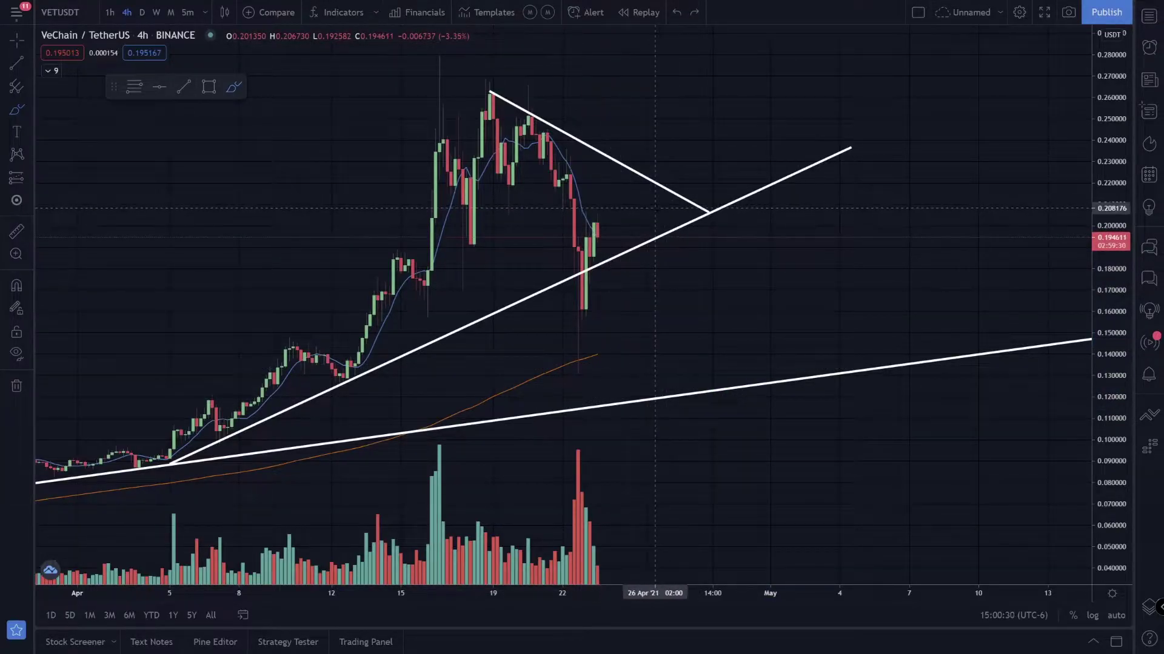
left_click_drag(663, 210, 705, 173)
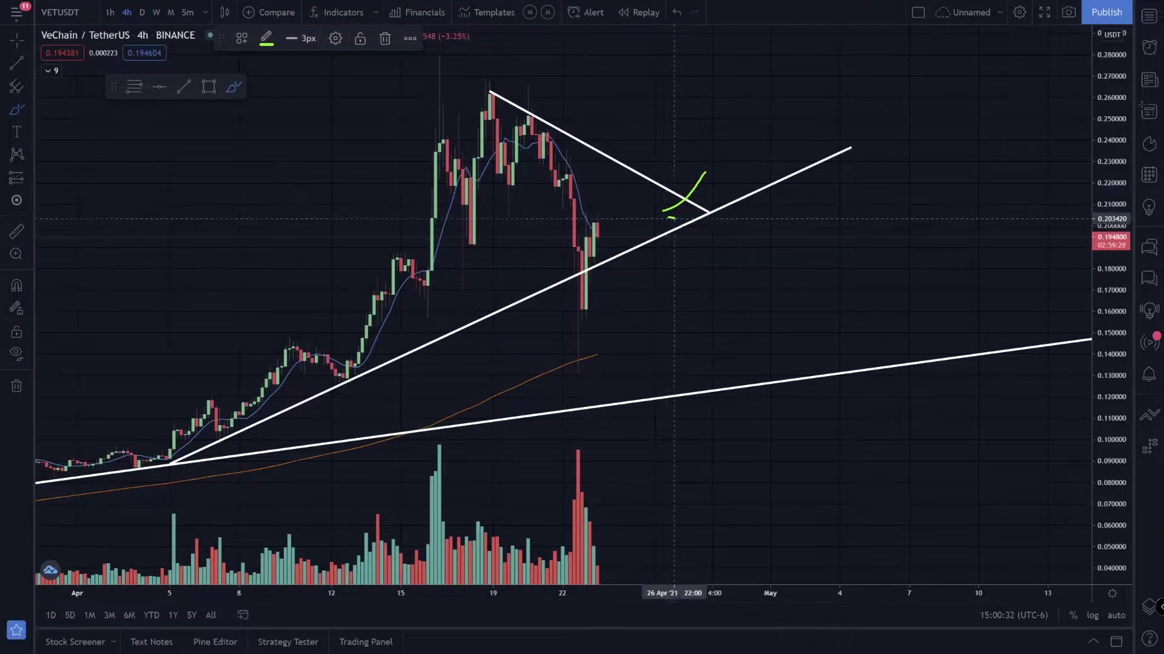
left_click_drag(666, 217, 694, 265)
key("ctrl+z")
key("ctrl+z")
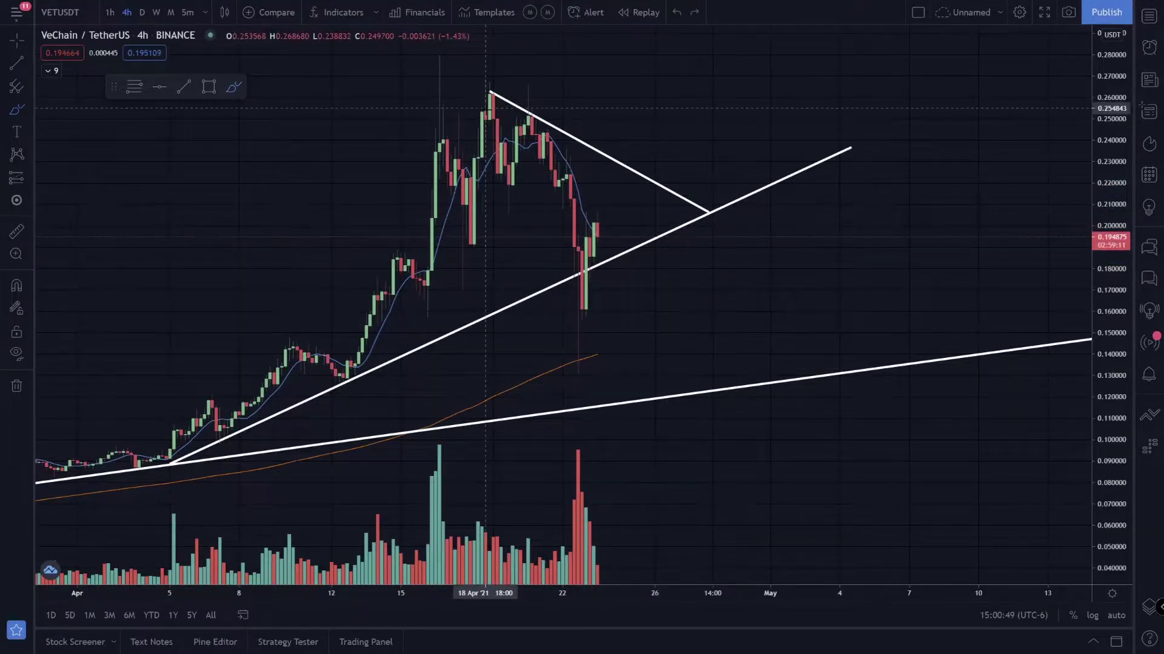
Step: Sketch the decline from the April peak and a curve following the rising trend lines from March, undoing the strokes
left_click_drag(490, 101, 566, 209)
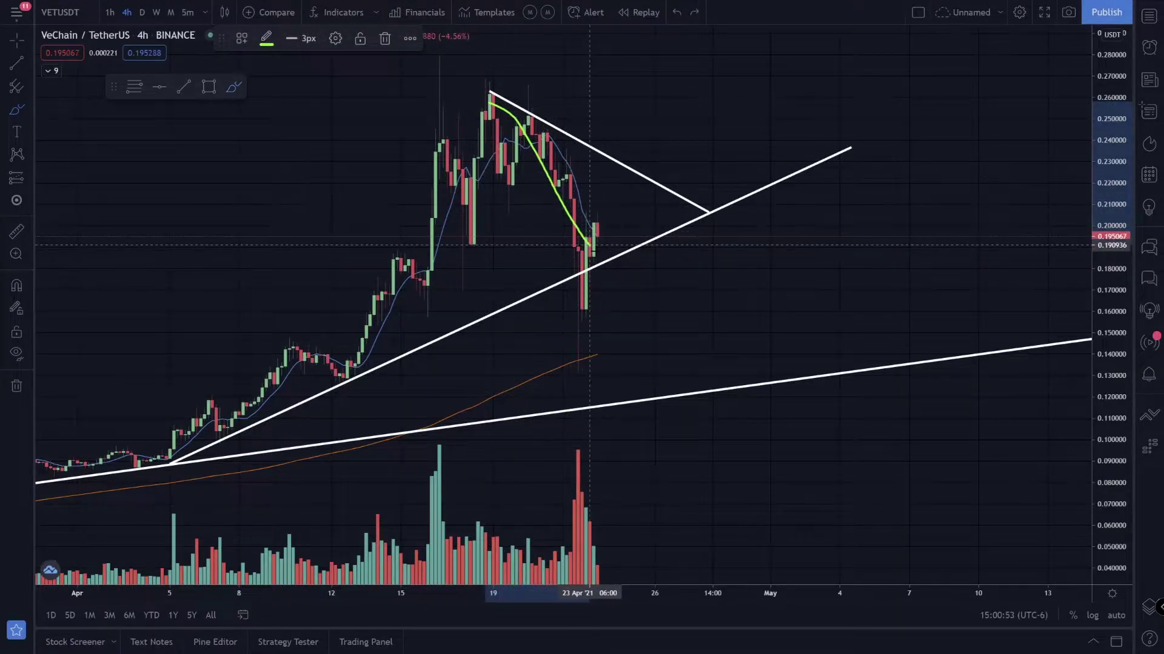
key("ctrl+z")
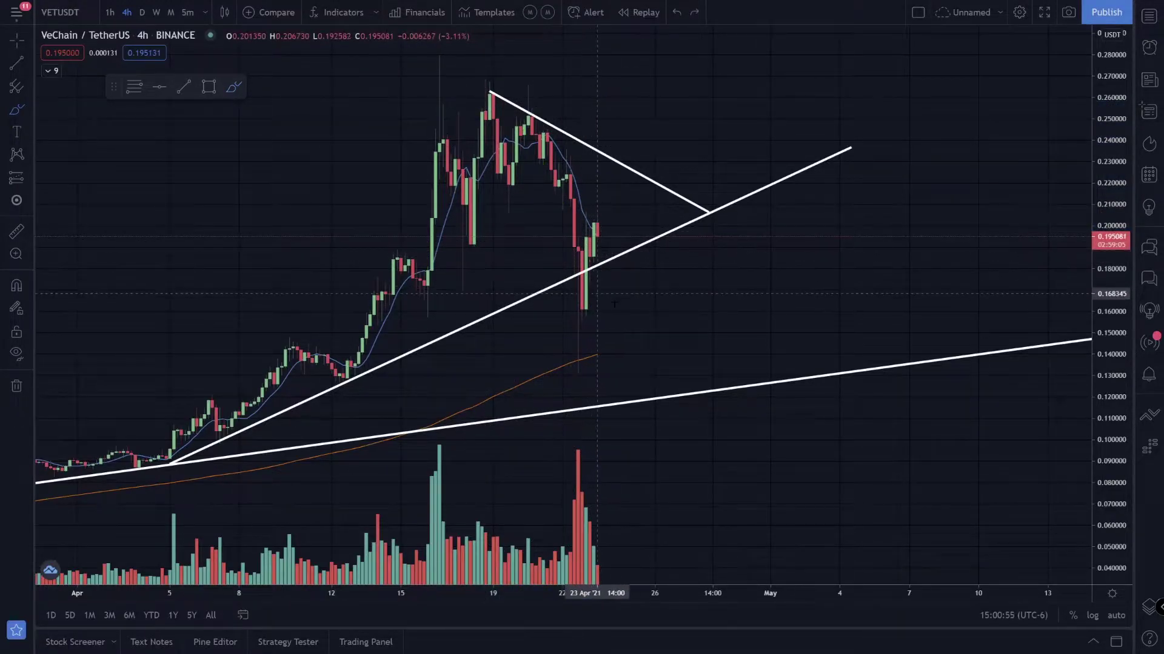
scroll(634, 307, "down", 3)
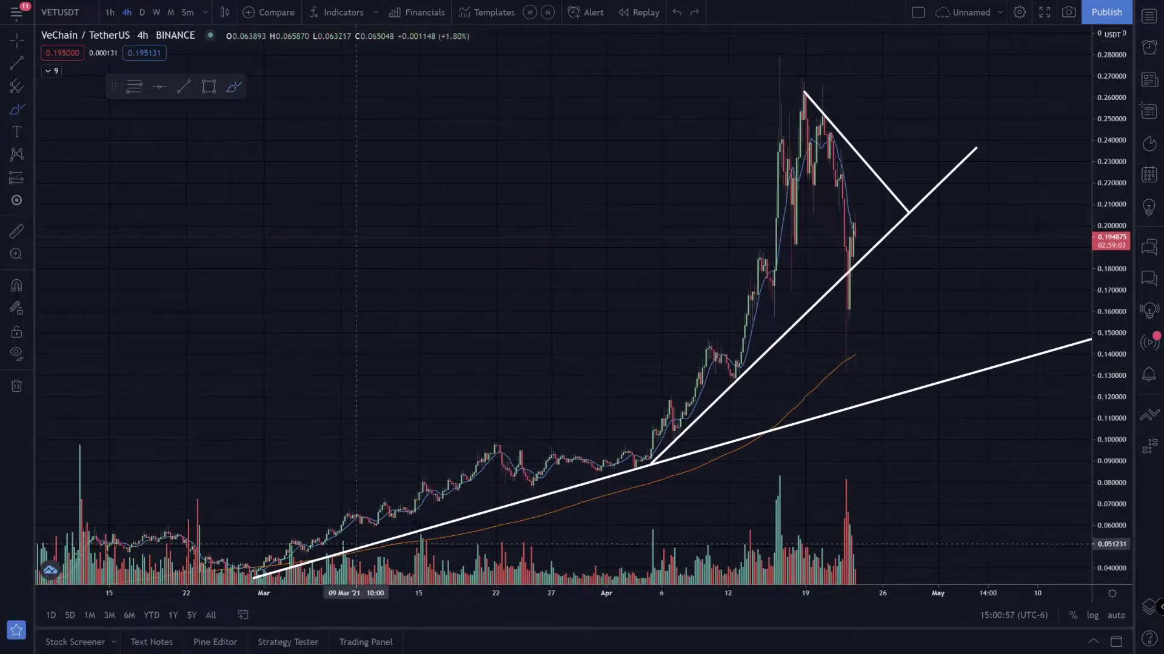
mouse_move(344, 545)
left_mouse_down()
mouse_move(460, 526)
mouse_move(719, 432)
mouse_move(979, 174)
left_mouse_up()
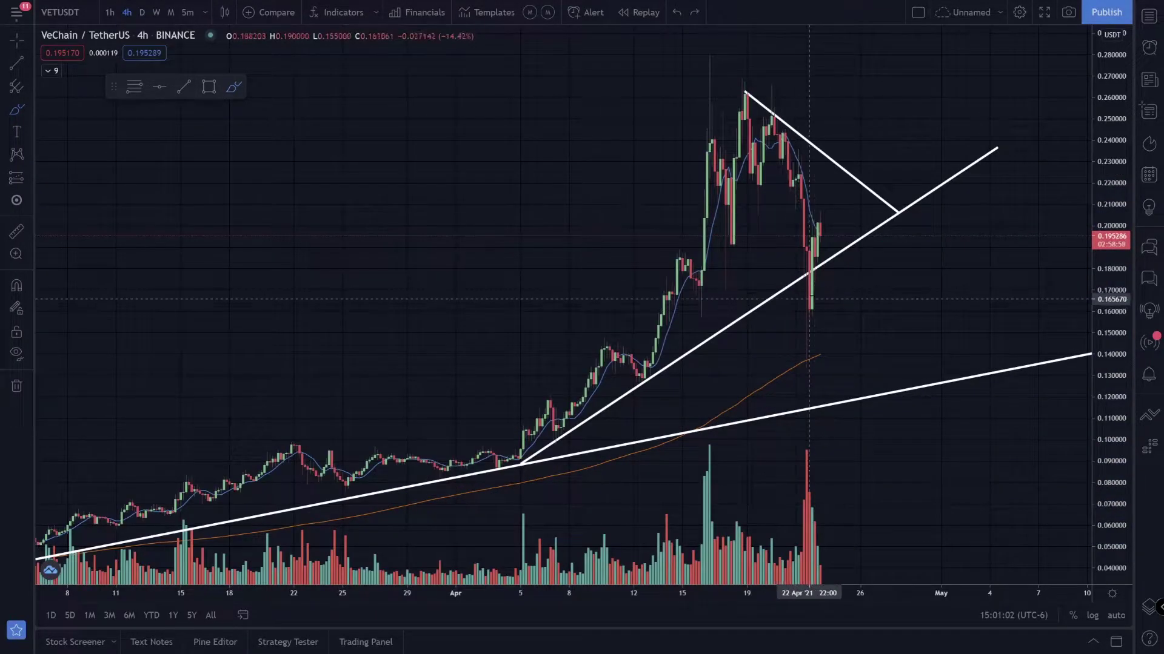
mouse_move(826, 297)
left_mouse_down()
mouse_move(806, 312)
mouse_move(809, 265)
left_mouse_up()
key("ctrl+z")
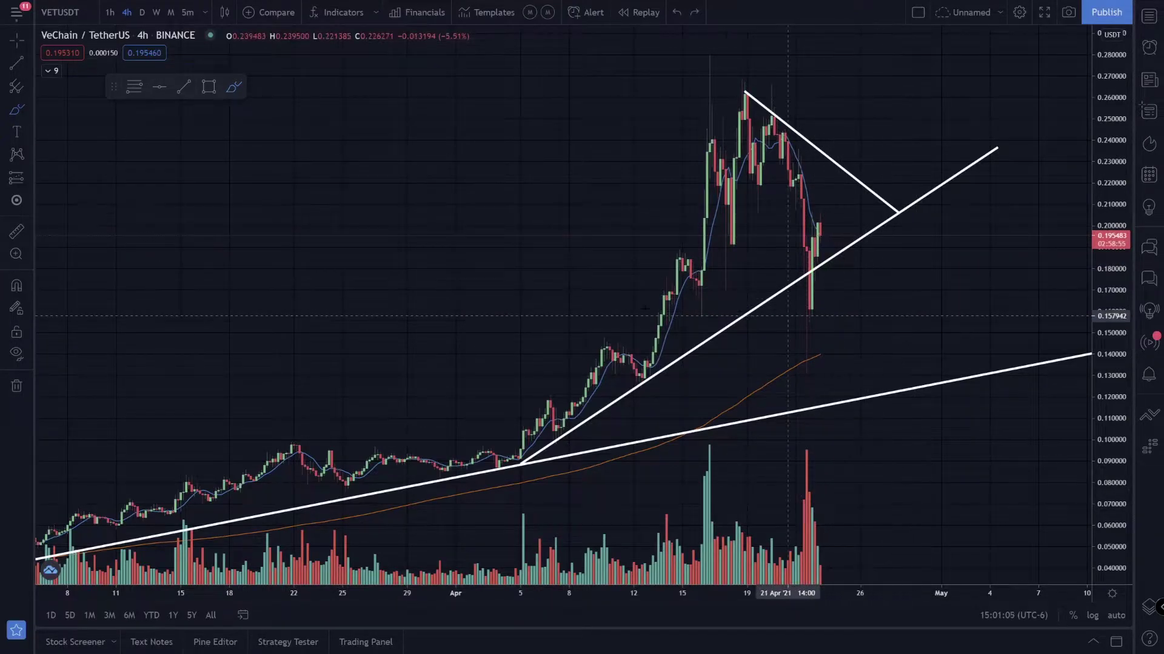
Step: Sketch the fall from the 18 April peak to the low below the steep trend line, and undo it
scroll(828, 247, "up", 3)
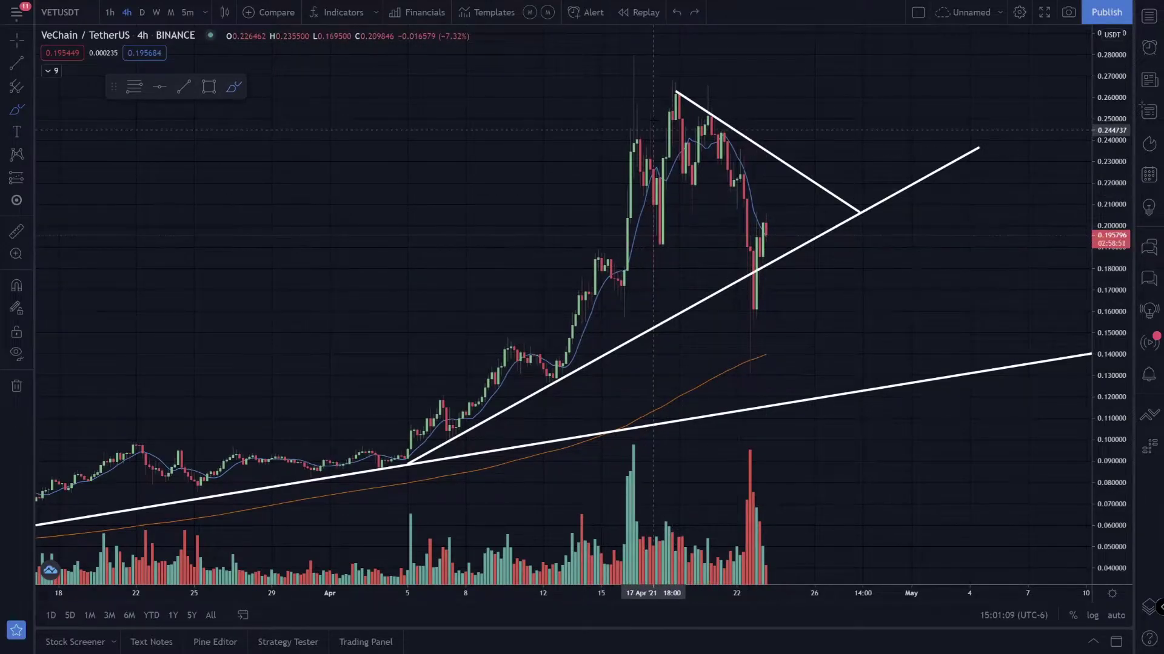
mouse_move(672, 116)
left_mouse_down()
mouse_move(735, 192)
mouse_move(749, 338)
left_mouse_up()
key("ctrl+z")
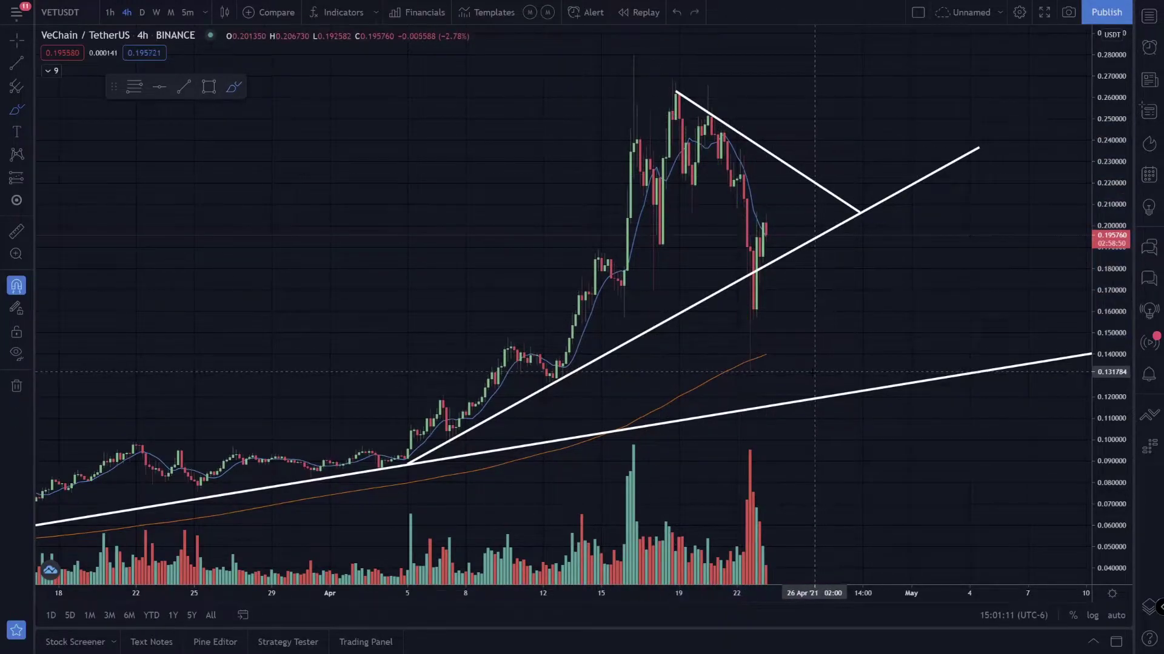
Step: Switch the chart to the daily timeframe to view the longer price history
scroll(795, 363, "up", 2)
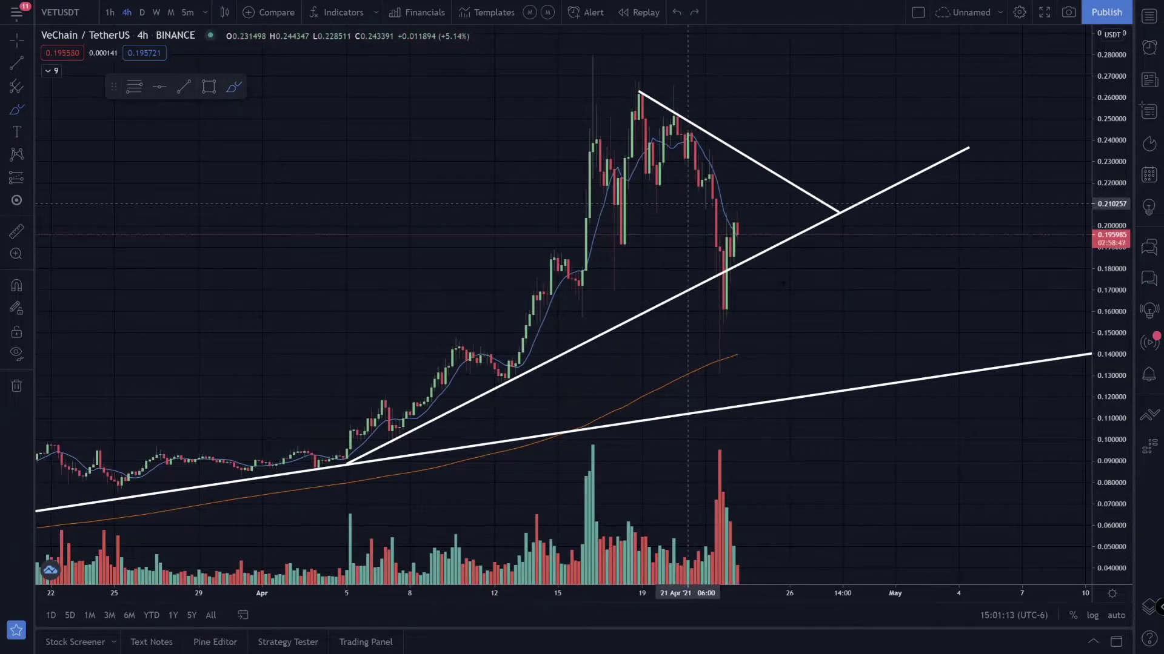
scroll(689, 303, "up", 2)
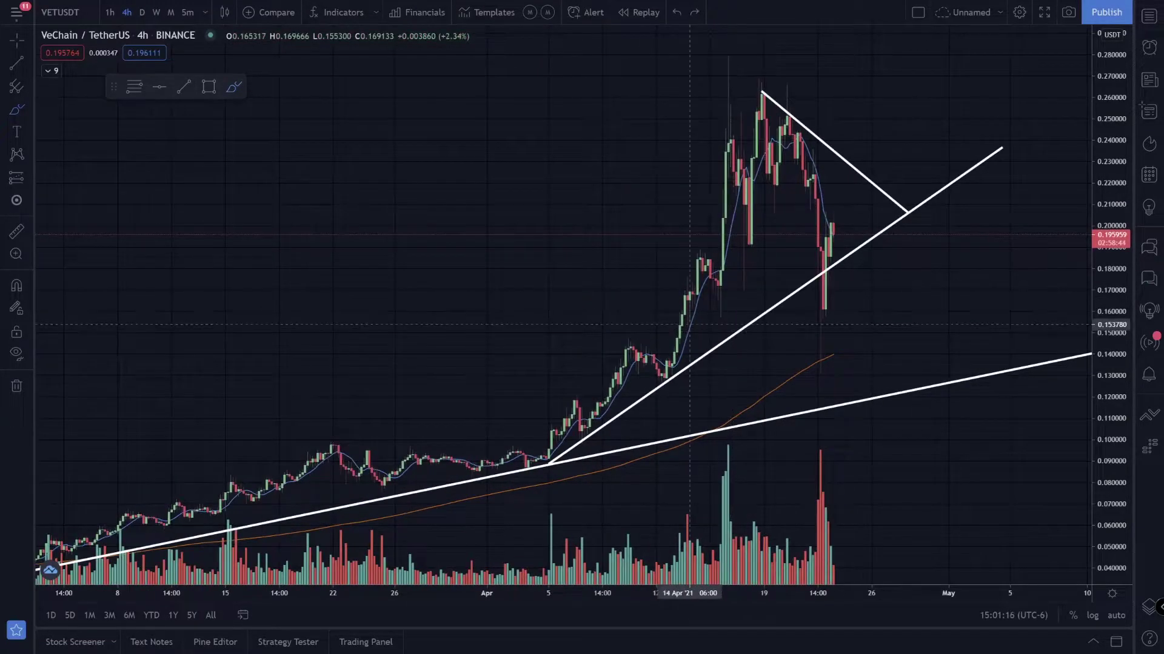
left_click(141, 12)
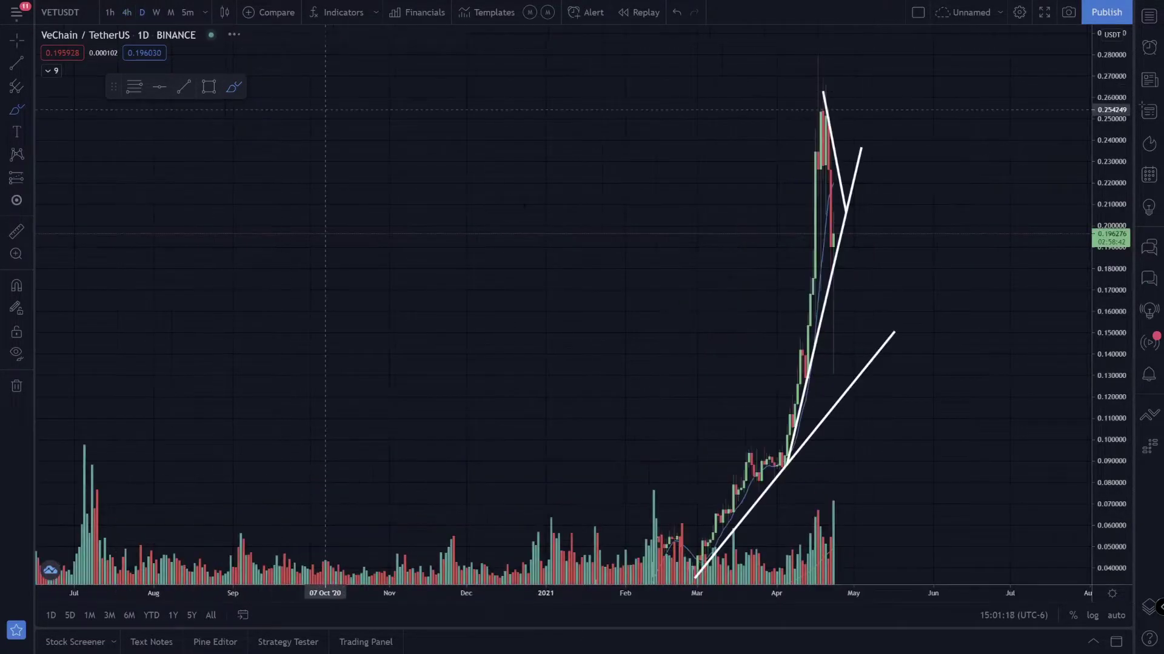
scroll(612, 485, "up", 3)
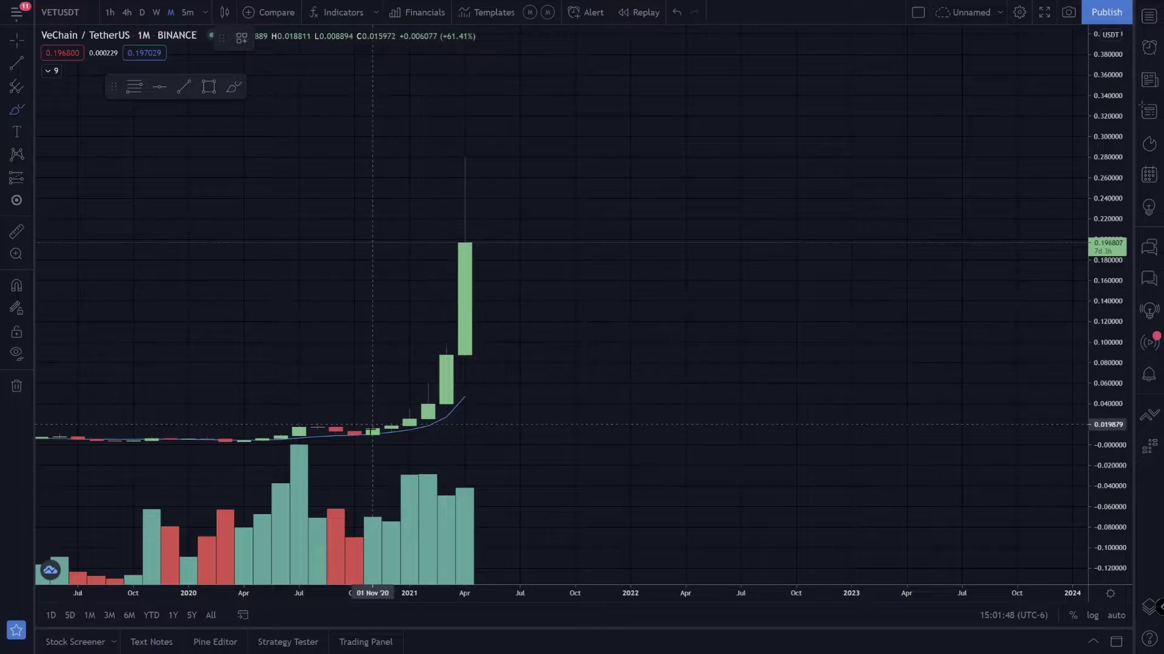
Step: Sketch the parabolic rise over the monthly candles since November 2020, and undo the stroke
mouse_move(391, 426)
left_mouse_down()
mouse_move(464, 350)
mouse_move(483, 224)
left_mouse_up()
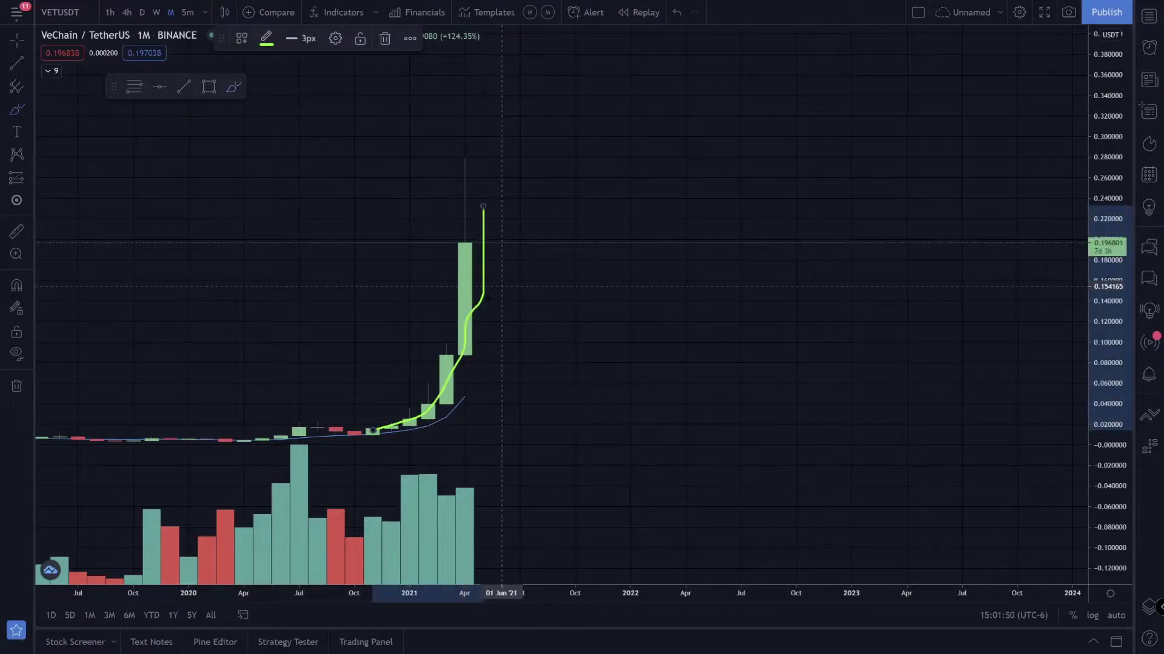
key("ctrl+z")
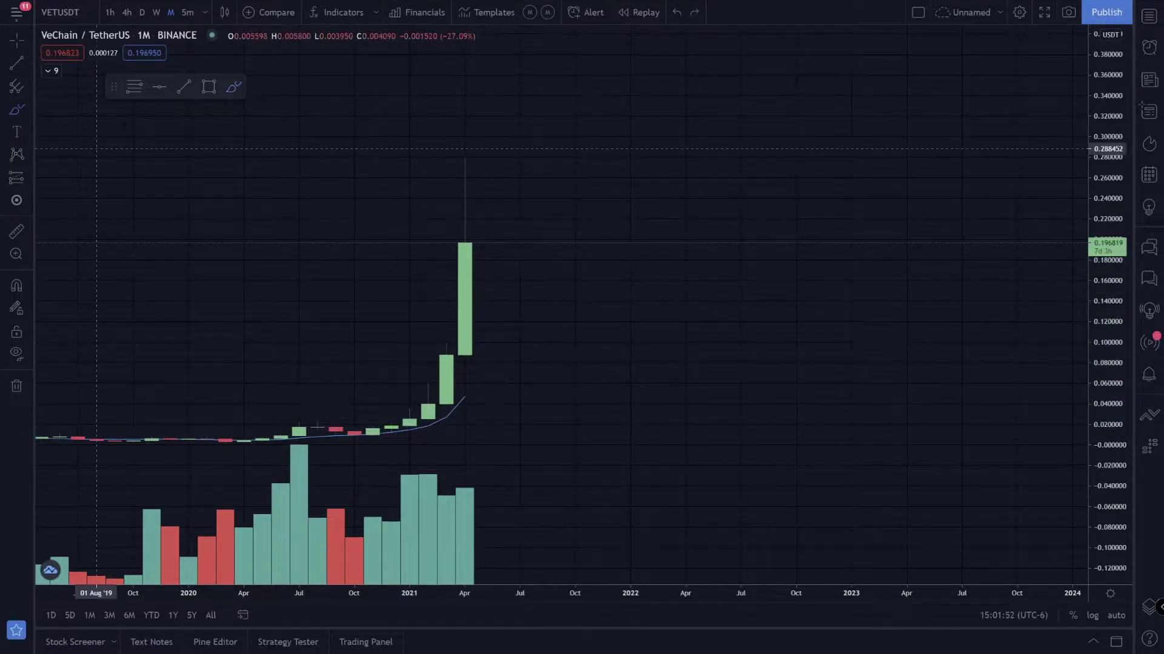
Step: Place a Fibonacci retracement starting at the November 2020 candle at about 0.009 and ending level with the April 2021 high at about 0.28
left_click(134, 86)
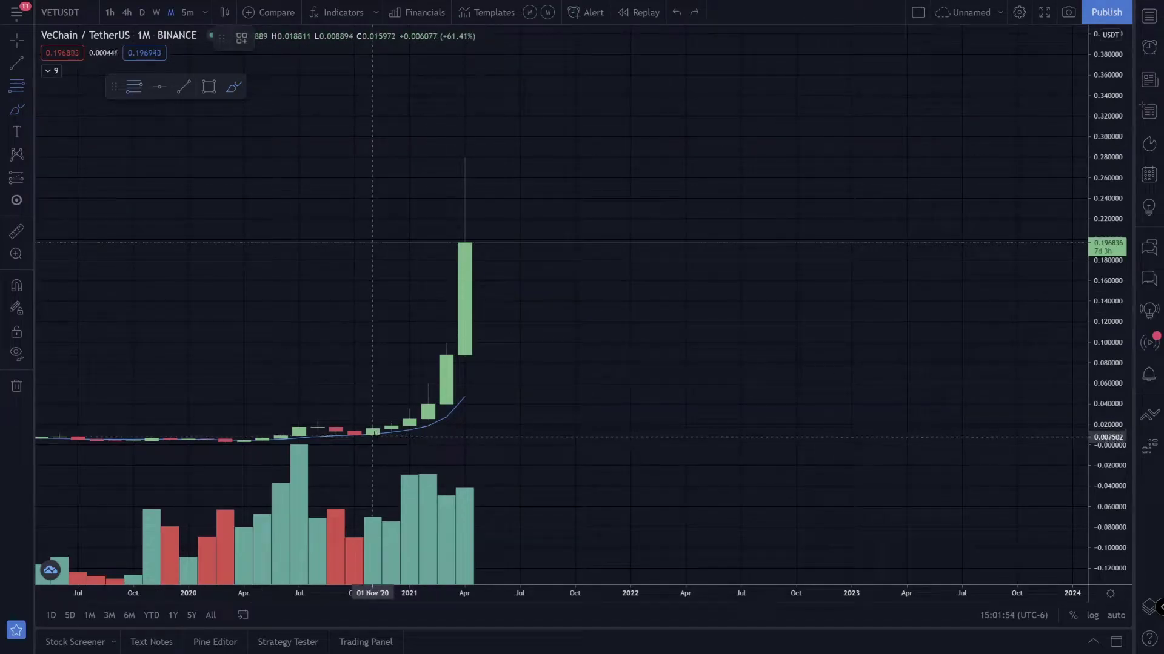
mouse_move(372, 435)
left_mouse_down()
mouse_move(470, 401)
mouse_move(528, 203)
mouse_move(630, 158)
left_mouse_up()
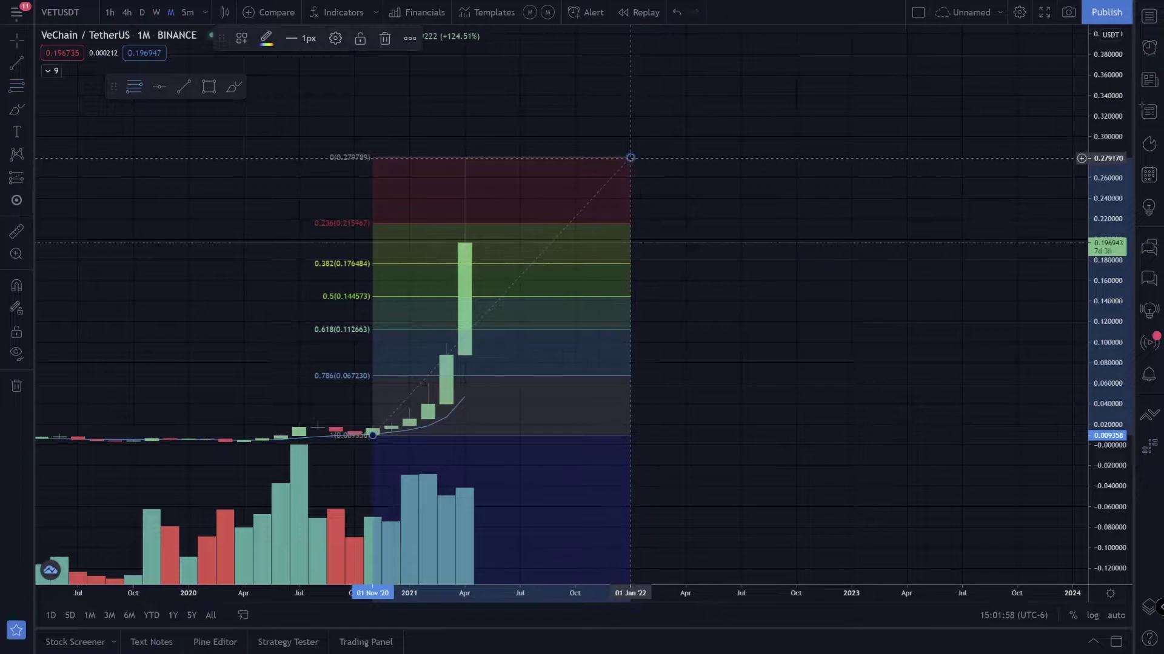
Step: Circle the 0.382 and 0.5 Fibonacci labels with the Brush, and undo the strokes
left_click(16, 109)
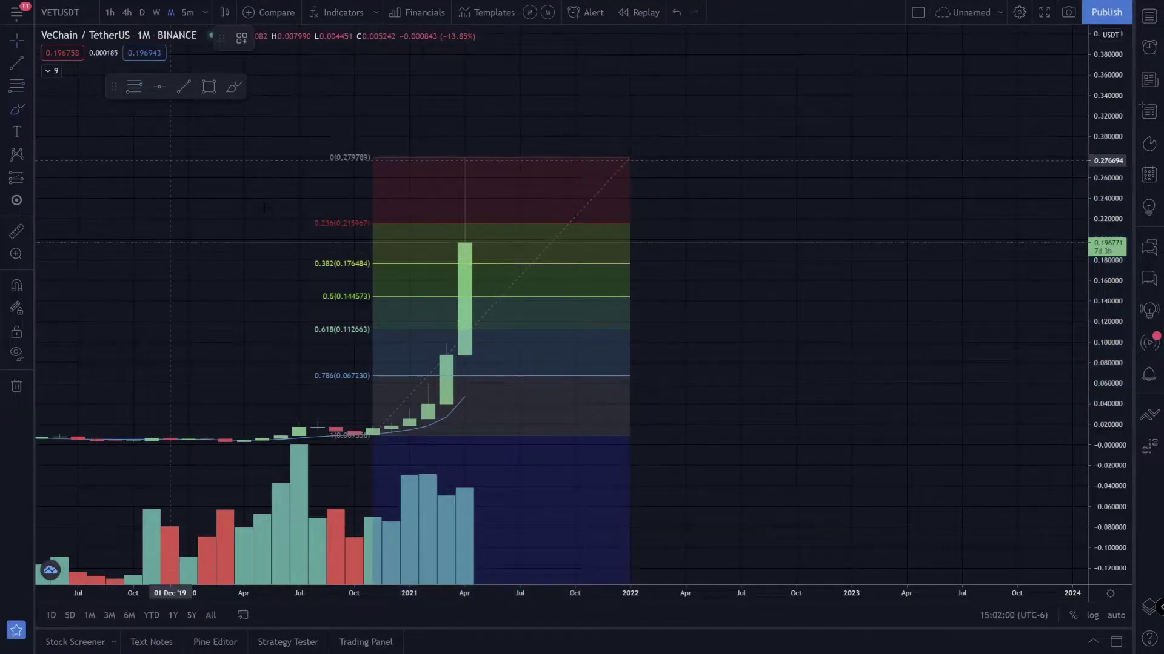
mouse_move(371, 246)
left_mouse_down()
mouse_move(285, 265)
mouse_move(406, 269)
mouse_move(317, 238)
left_mouse_up()
key("ctrl+z")
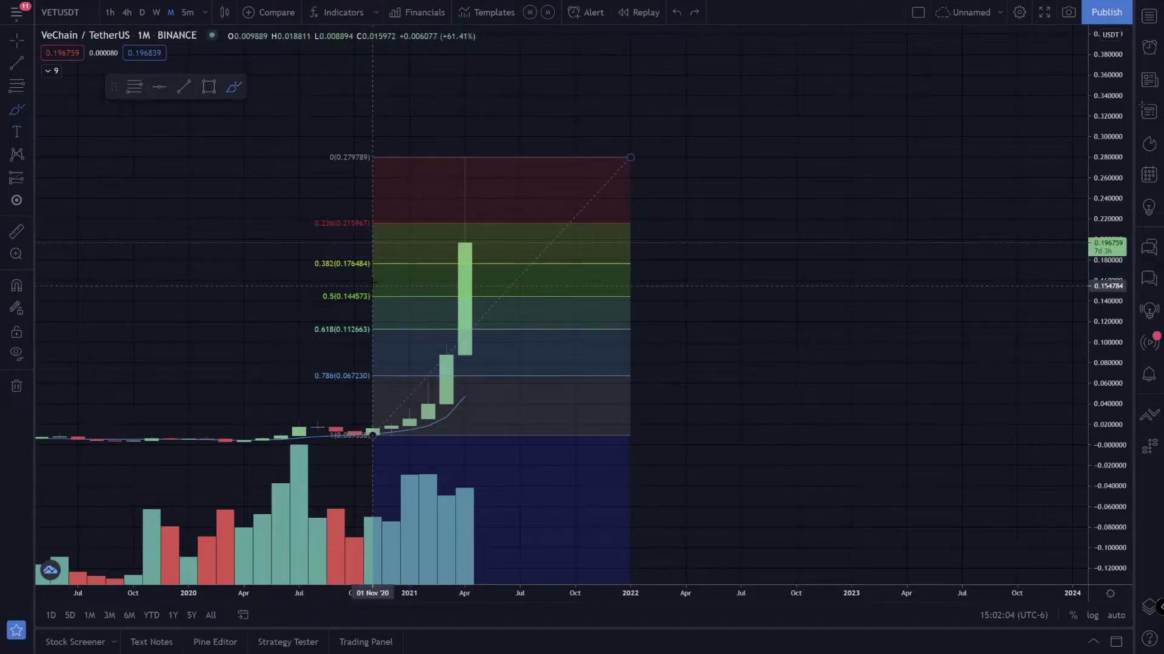
mouse_move(373, 283)
left_mouse_down()
mouse_move(300, 297)
mouse_move(372, 315)
mouse_move(282, 297)
mouse_move(326, 279)
left_mouse_up()
key("ctrl+z")
key("ctrl+z")
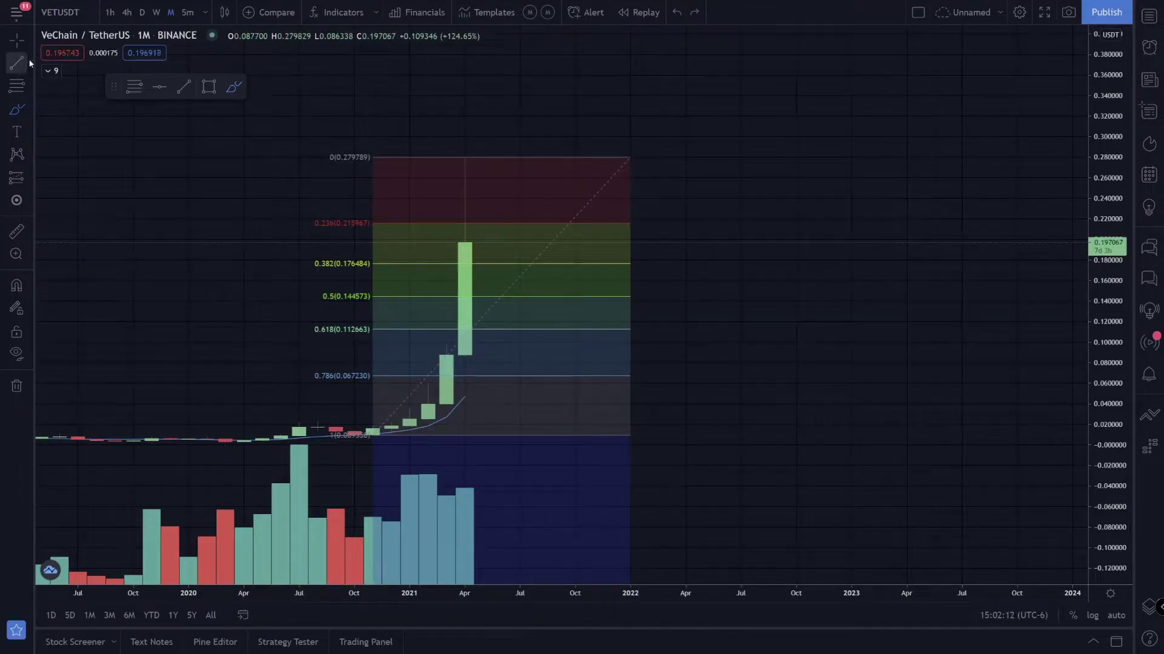
Step: Switch the chart to the 4-hour timeframe and brush over the fall from the 20 April high to the following low
left_click(127, 12)
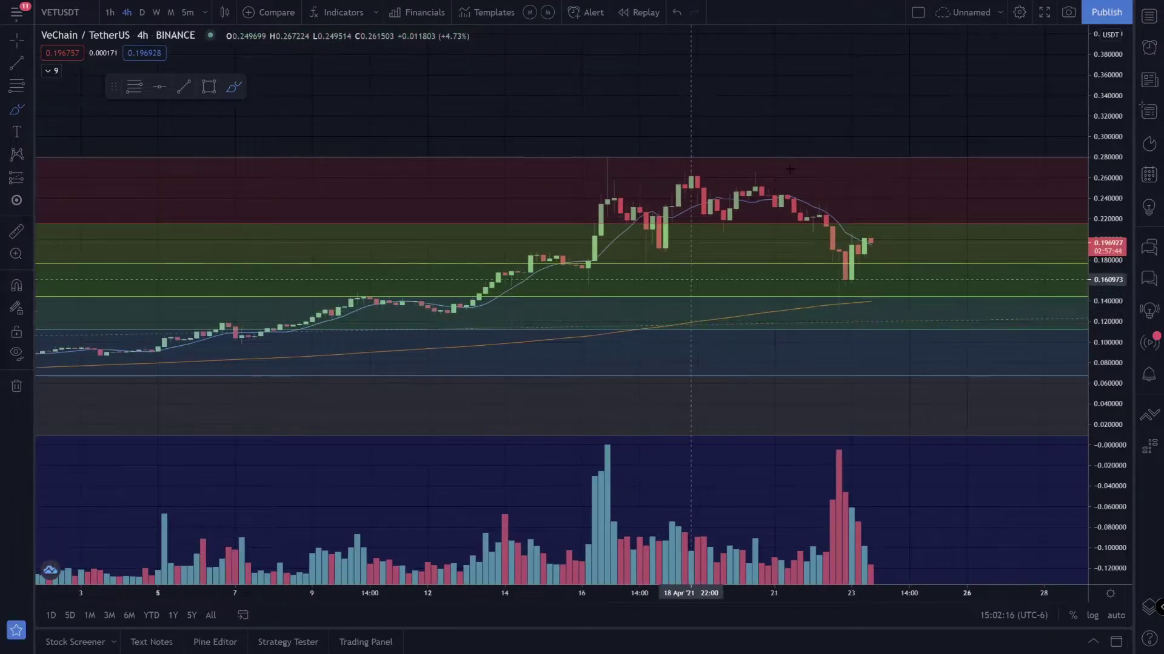
left_click(29, 109)
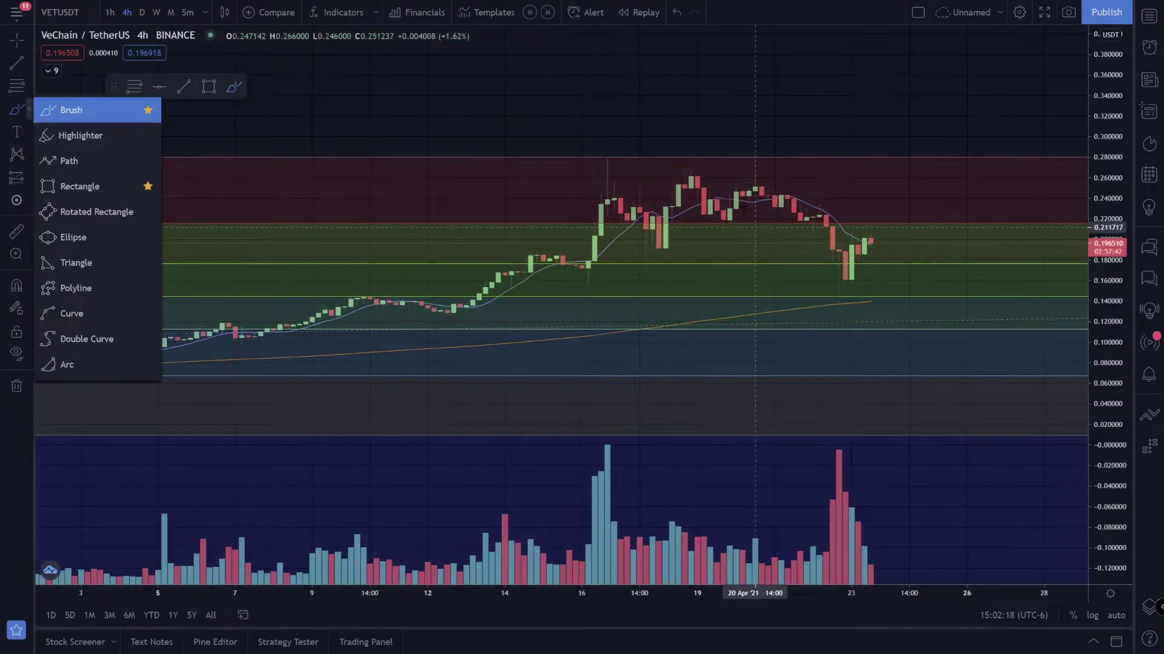
mouse_move(751, 199)
left_mouse_down()
mouse_move(799, 227)
mouse_move(843, 296)
left_mouse_up()
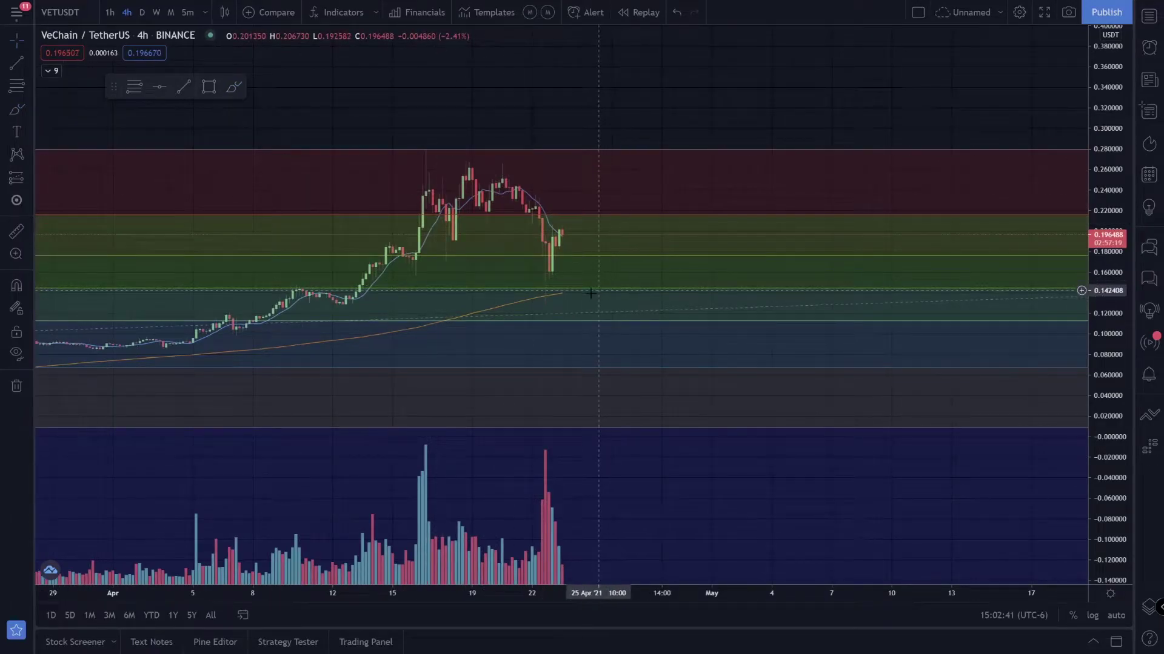
Step: Place a horizontal line at about 0.129 along the 12 April low
scroll(591, 293, "down", 1)
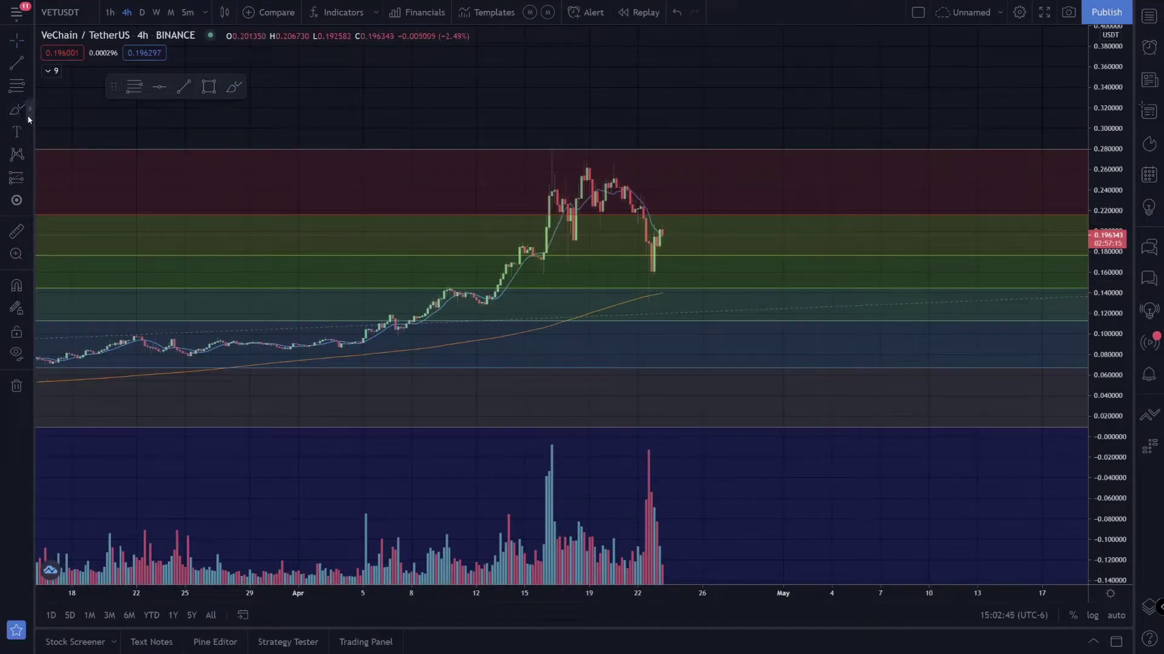
left_click(30, 66)
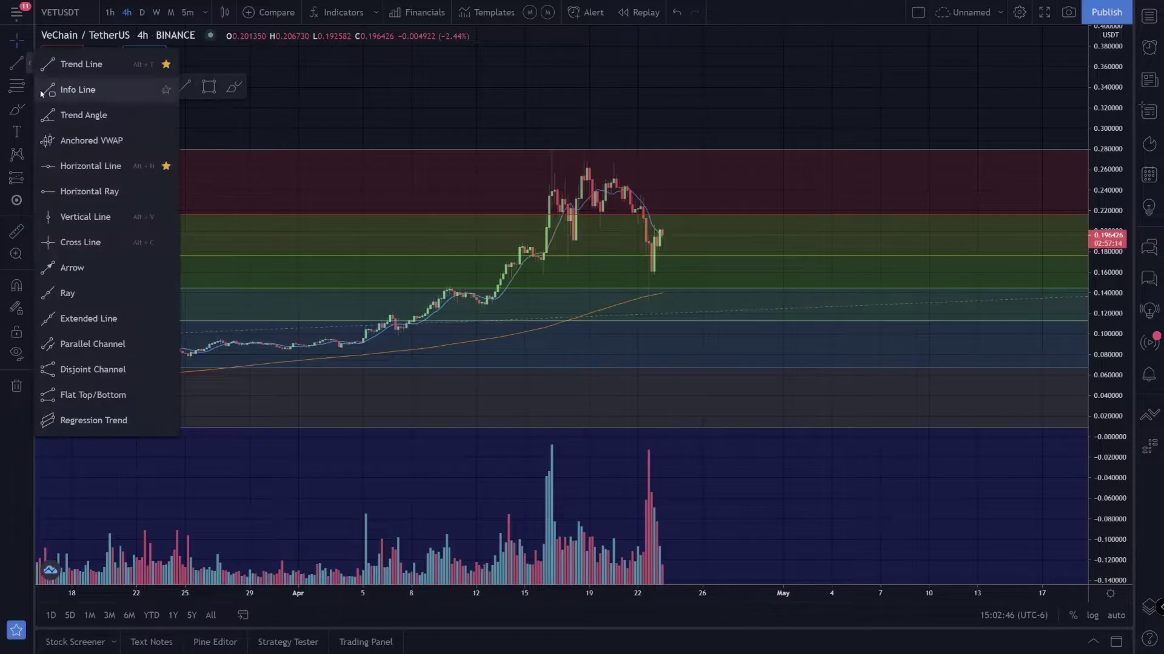
left_click(79, 167)
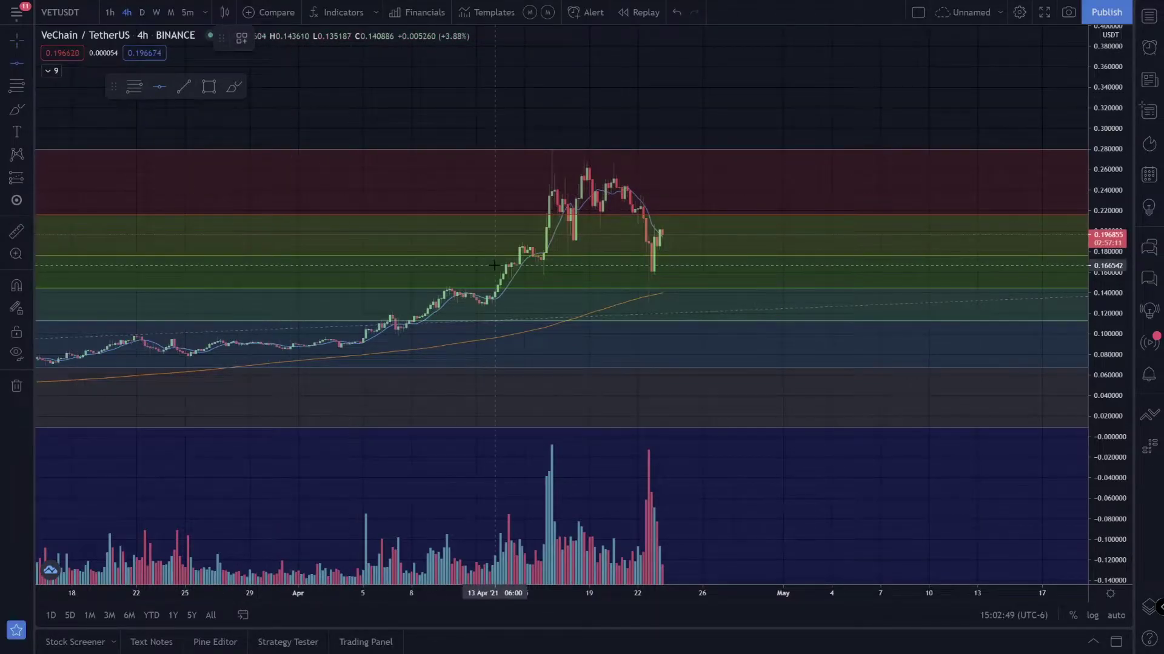
left_click(489, 305)
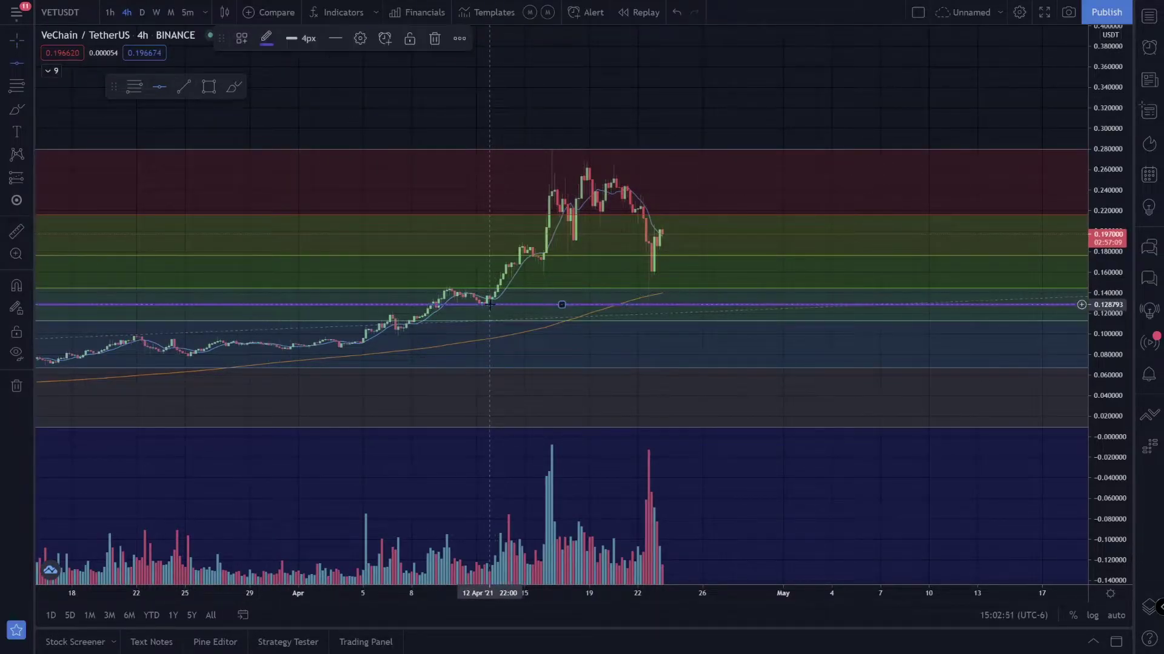
Step: Recolour the horizontal line at the 12 April low orange
double_click(513, 305)
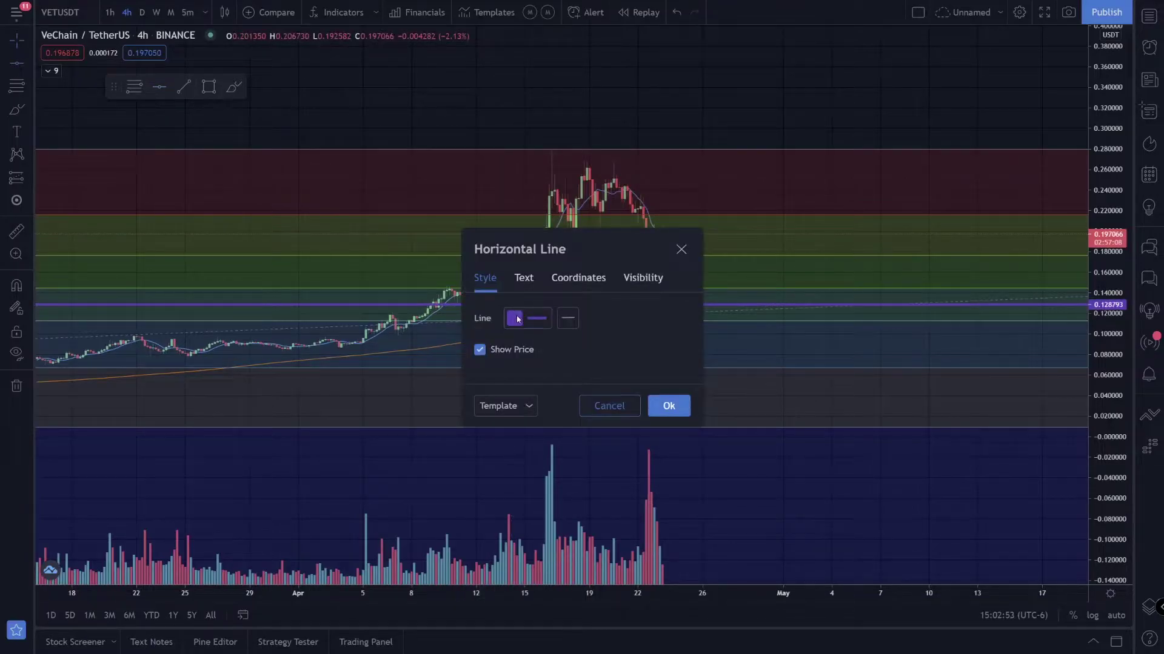
left_click(517, 319)
left_click(545, 358)
left_click(669, 405)
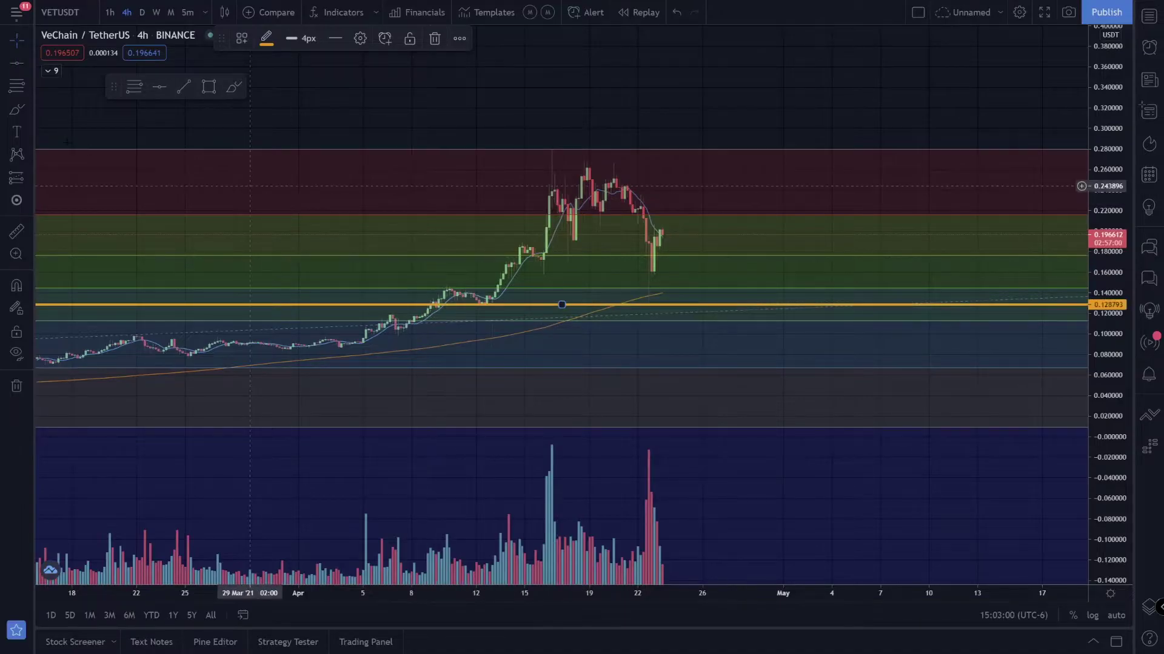
Step: Place a second horizontal line at about 0.164, just above the latest low after 22 April
left_click(16, 69)
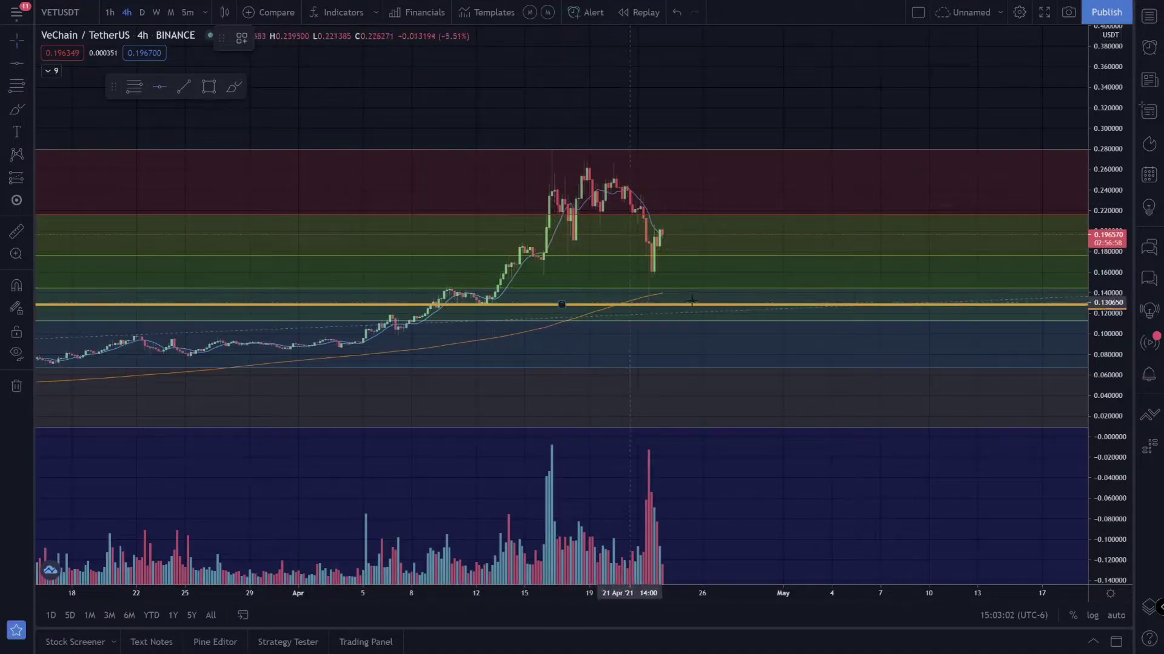
left_click(637, 267)
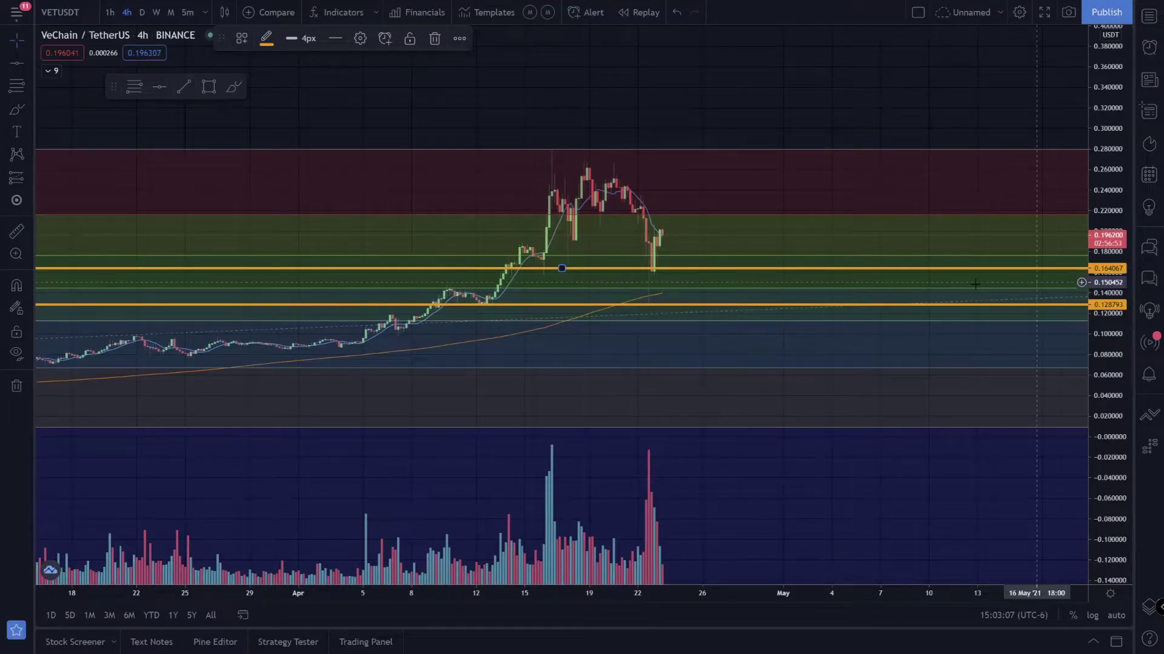
scroll(686, 333, "up", 3)
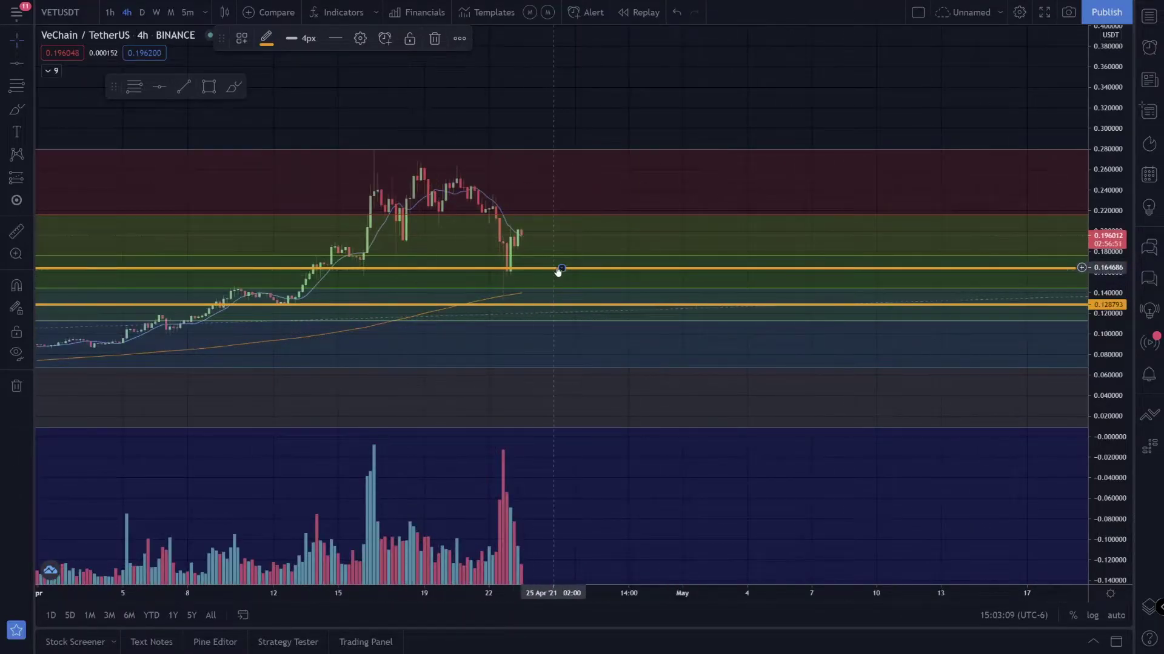
left_click_drag(557, 269, 561, 268)
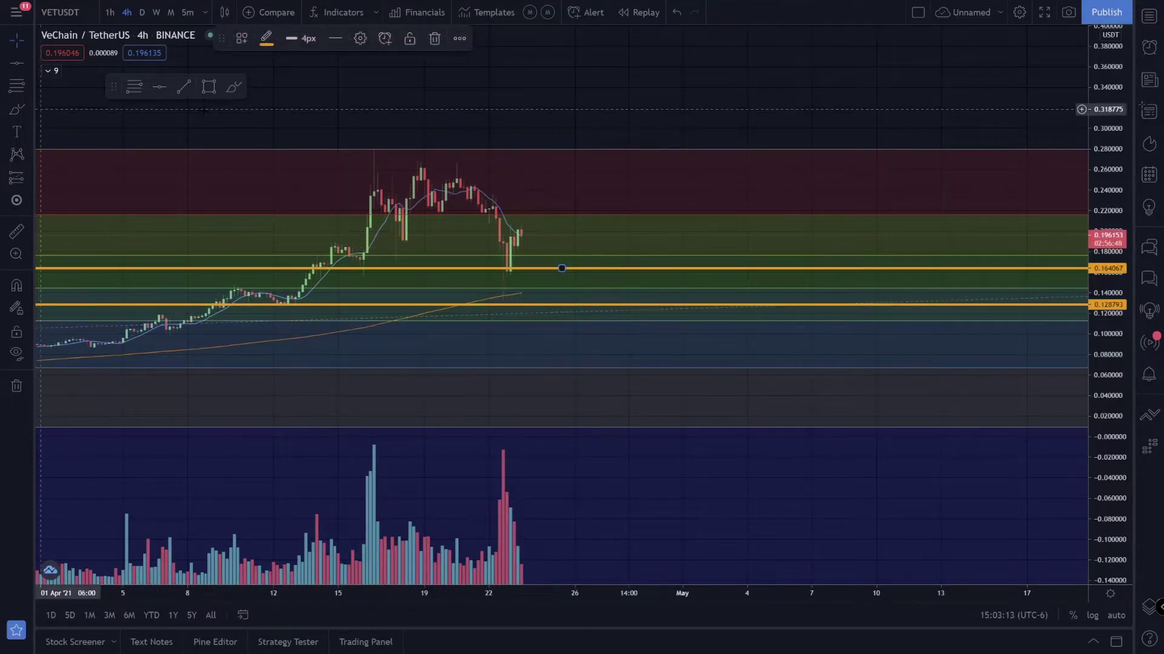
Step: Draw a falling trend line from the 20 April high at about 0.259 to 25 April at about 0.175
key("alt+t")
left_click(453, 175)
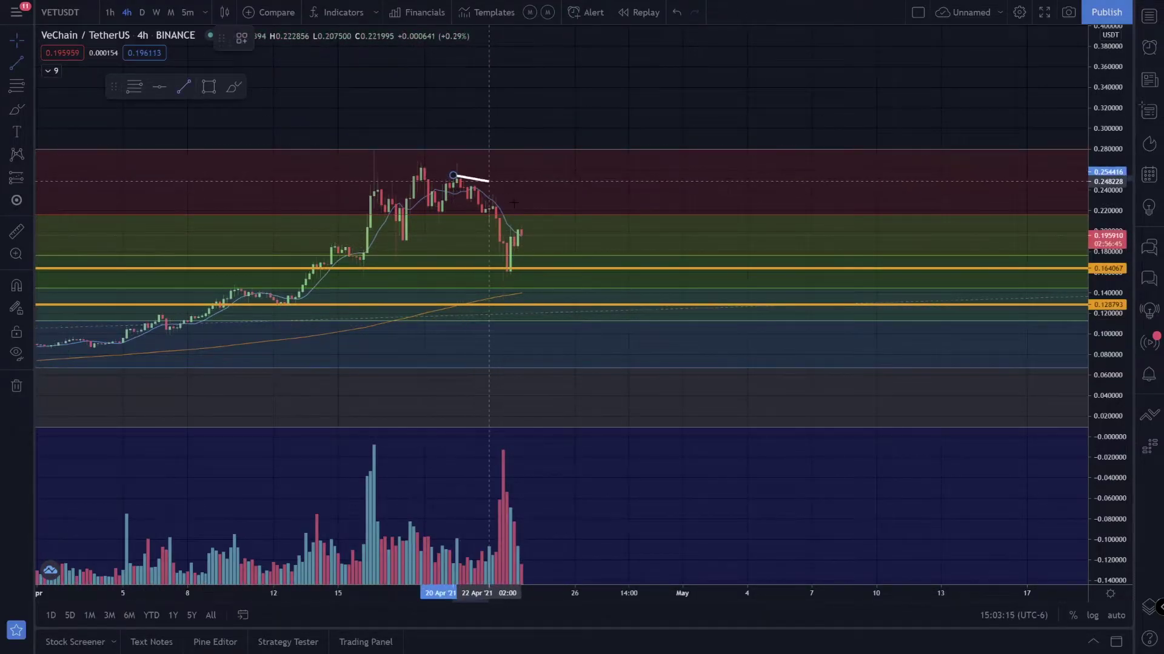
left_click(572, 256)
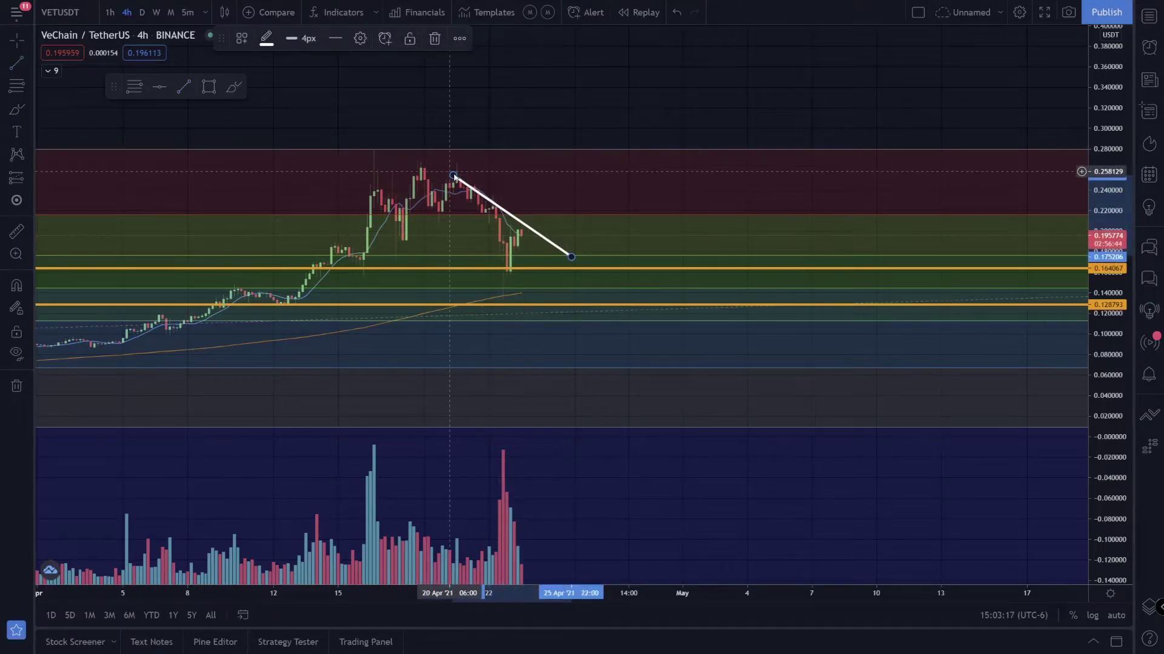
left_click(502, 215)
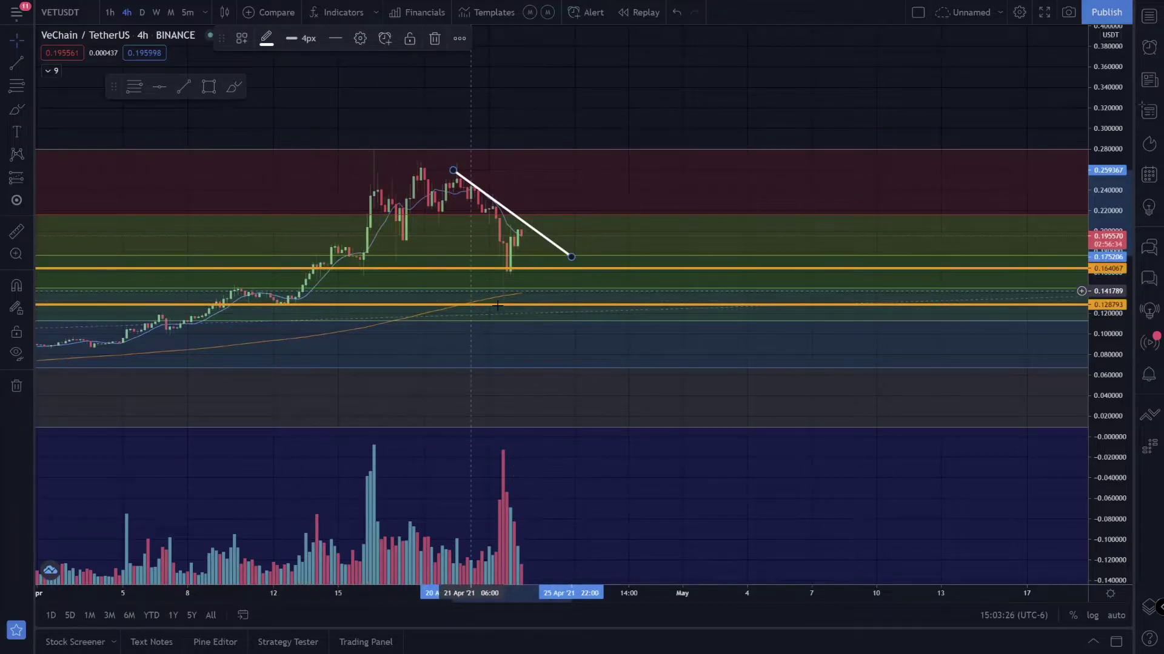
Step: Add a horizontal line on the 0.5 Fibonacci level, at about 0.145
scroll(588, 312, "down", 2)
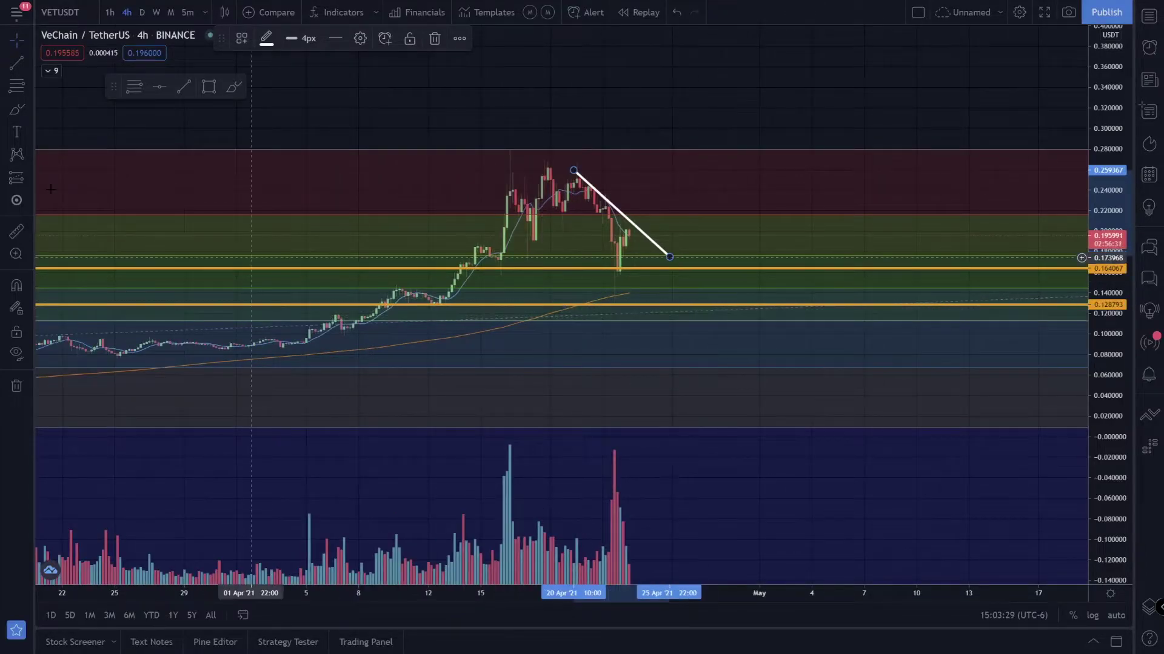
left_click(163, 88)
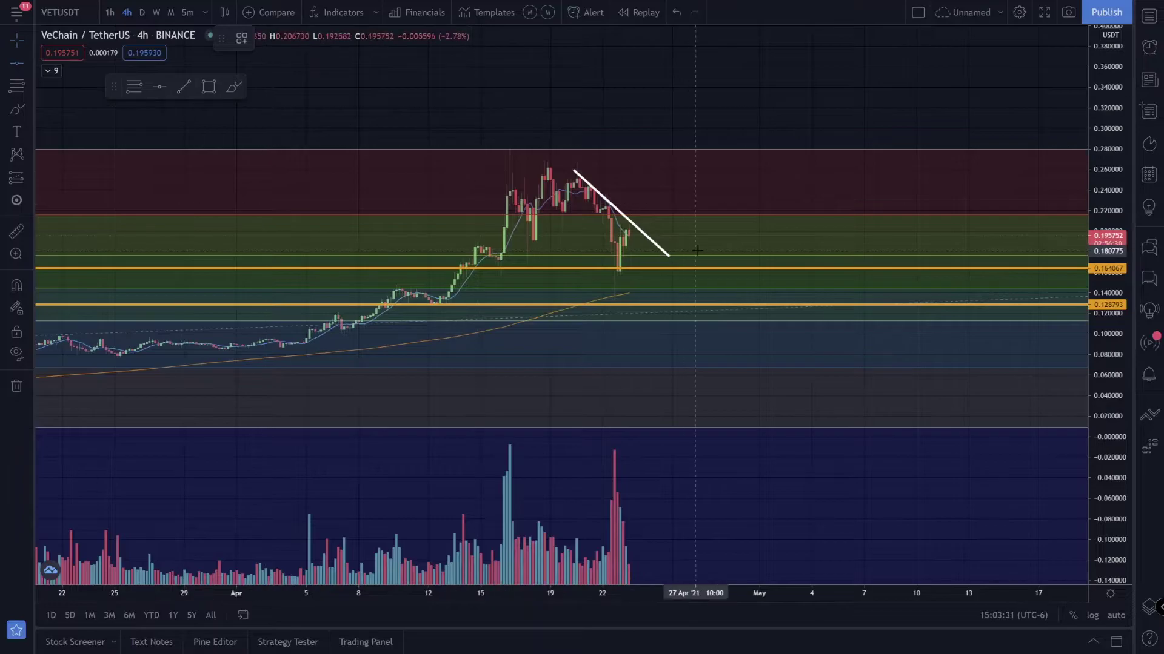
left_click(704, 290)
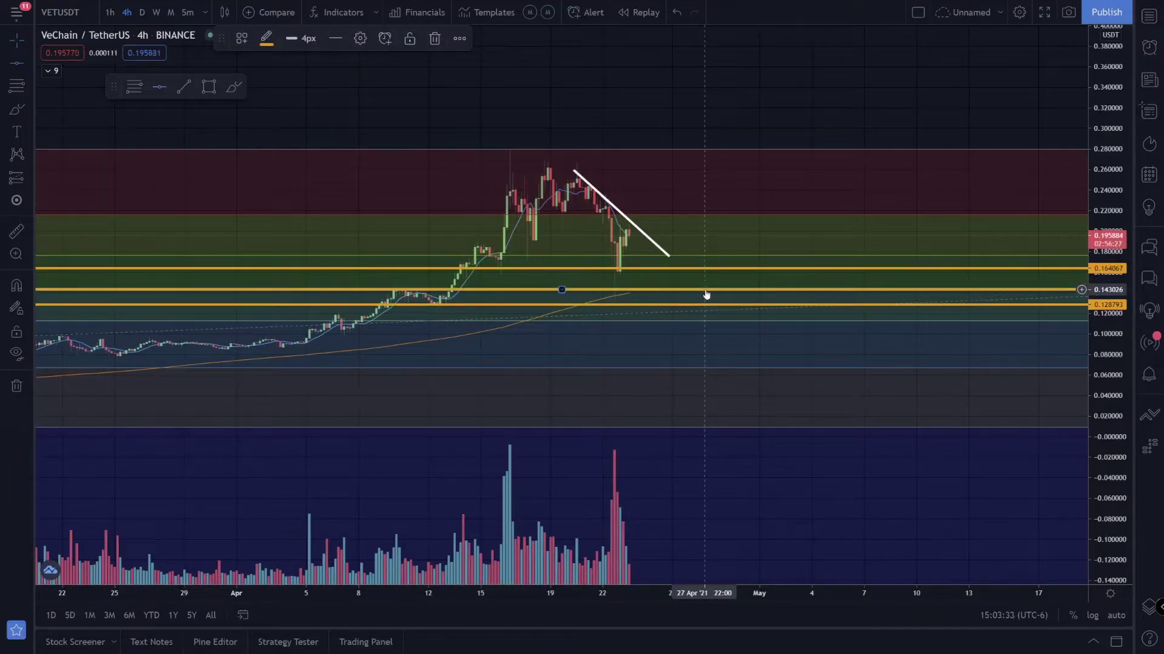
left_click_drag(706, 294, 707, 288)
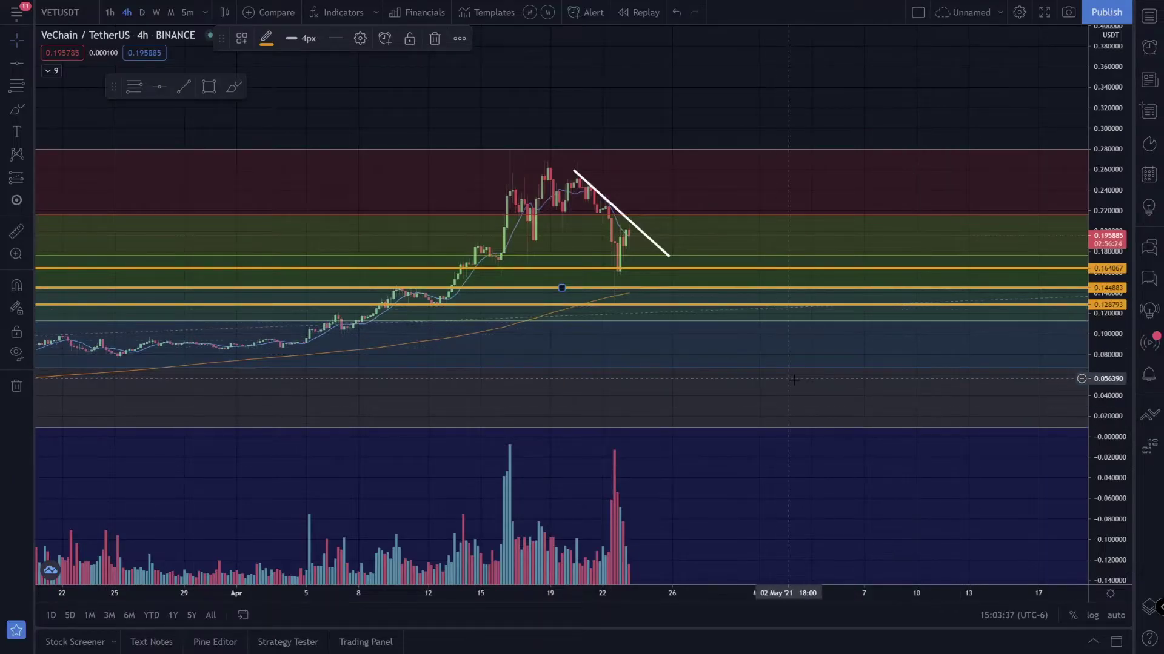
Step: Add a horizontal line on the 0.618 Fibonacci level, at about 0.112
scroll(793, 377, "down", 2)
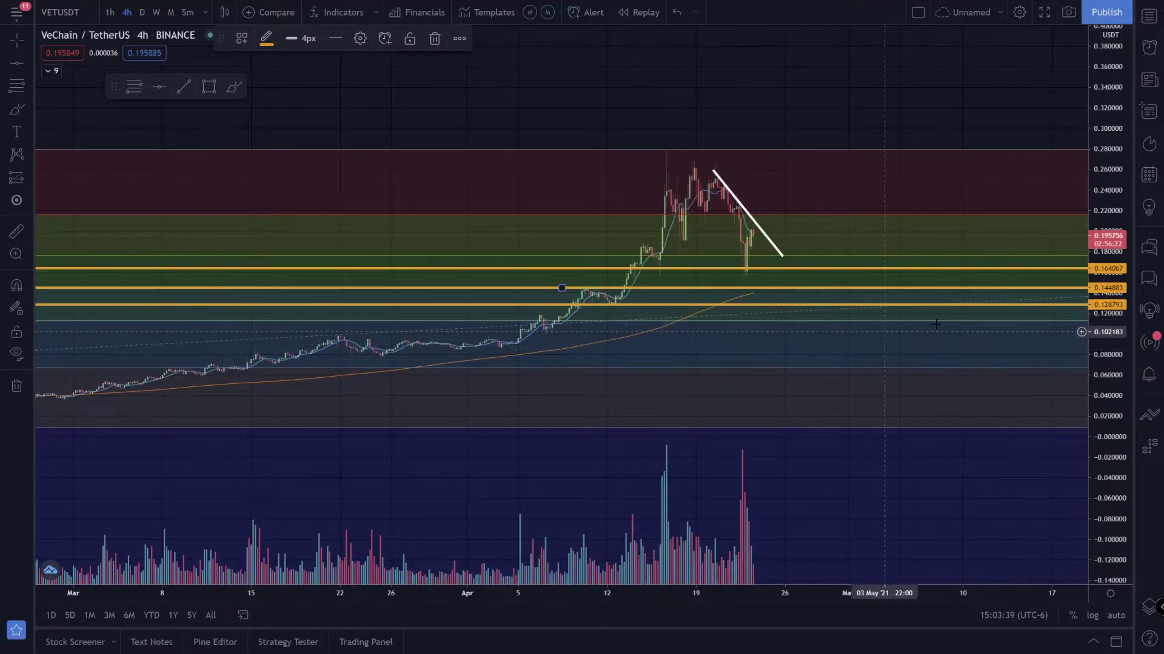
left_click(17, 63)
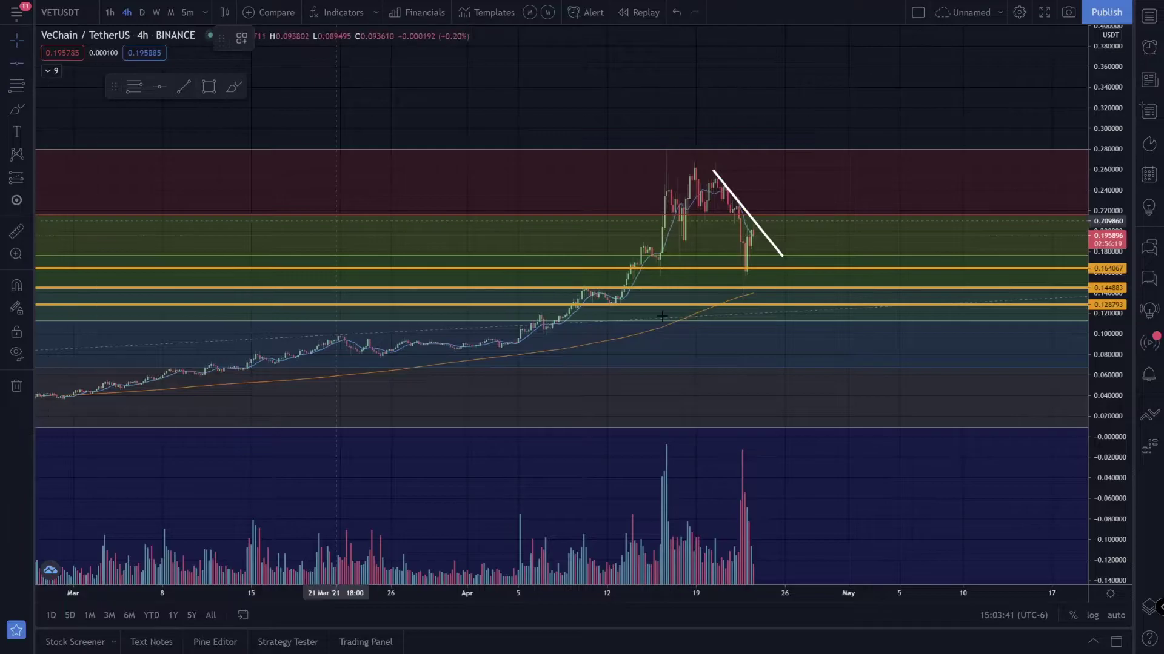
left_click(840, 321)
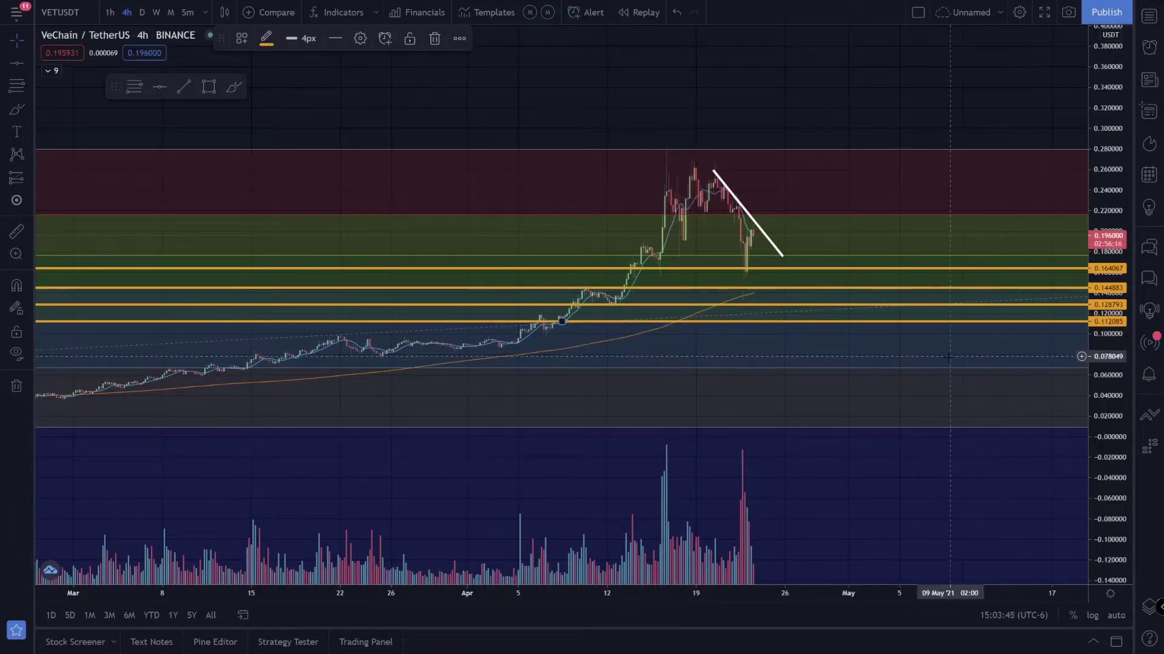
Step: Draw a rising trend line from 3 April at about 0.085 to about 0.173, and adjust the falling line to run from about 0.262 to 0.170
scroll(896, 337, "up", 2)
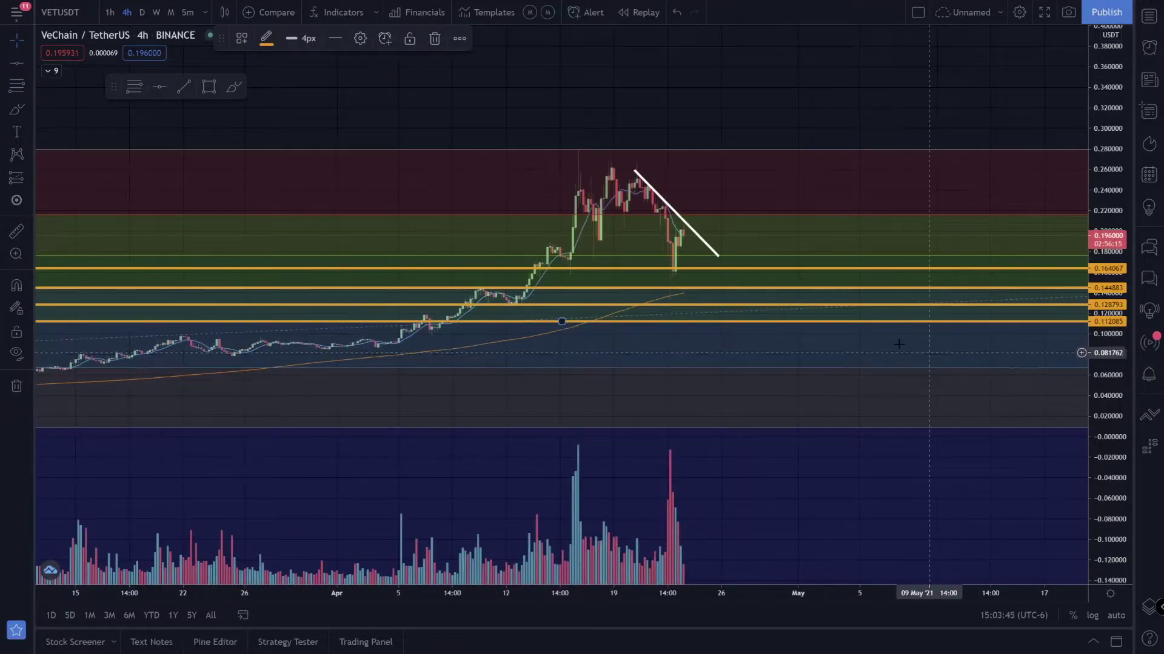
left_click(31, 64)
left_click(79, 62)
left_click(376, 349)
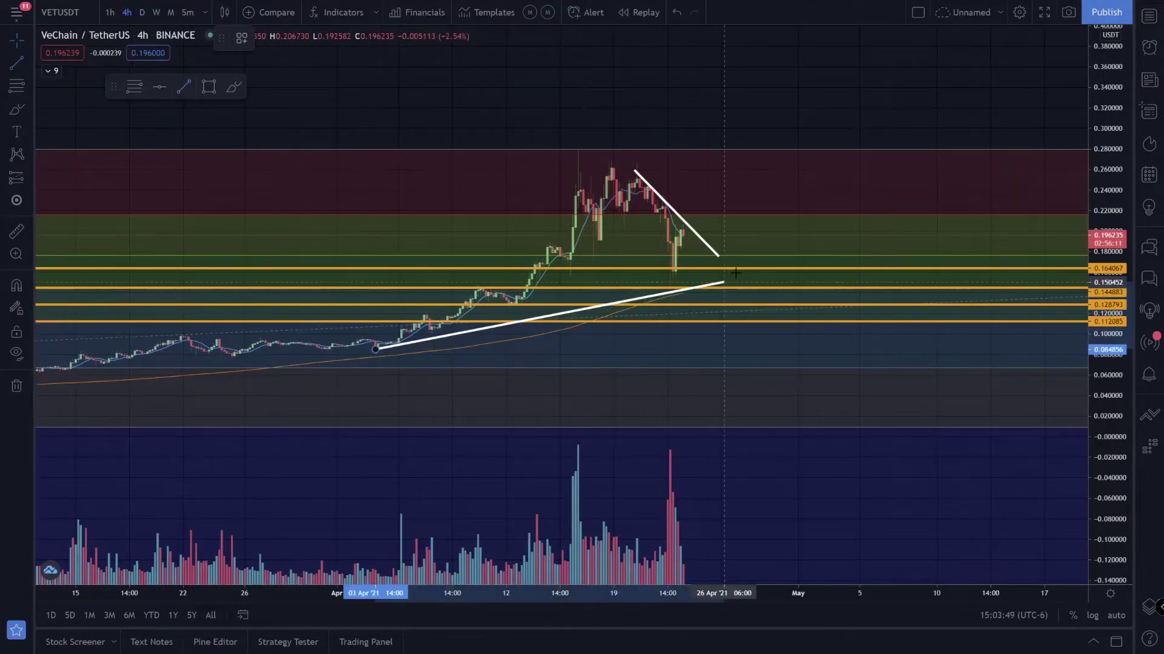
left_click(741, 259)
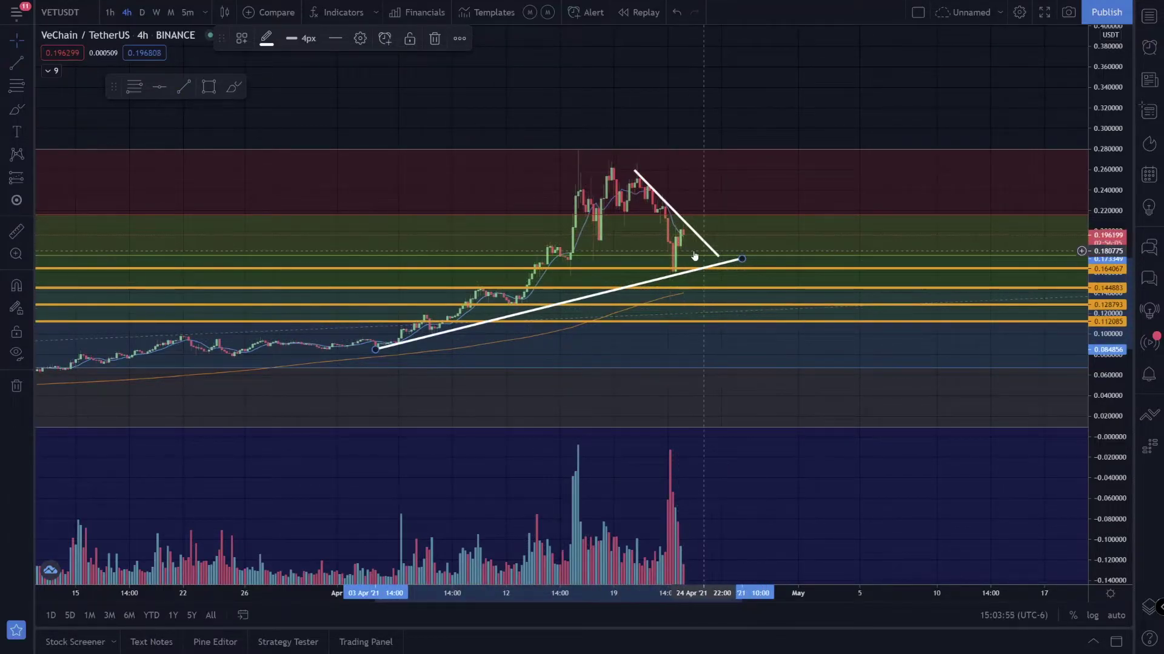
left_click(721, 259)
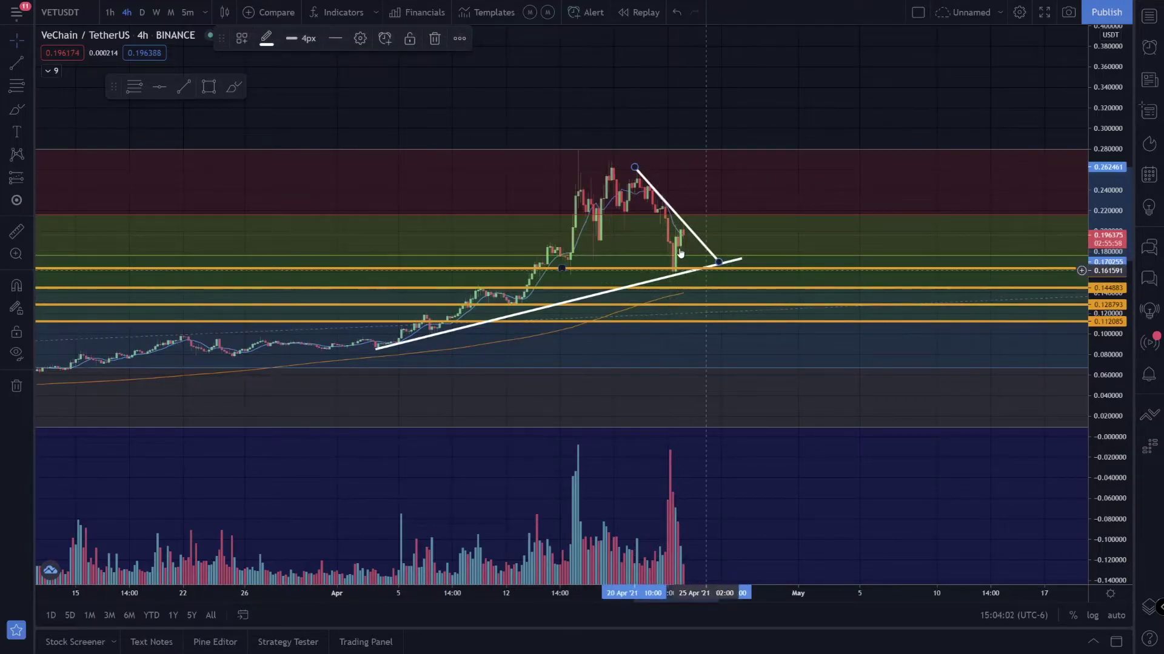
Step: Add a horizontal resistance line at about 0.261 along the April highs and colour it red
left_click(26, 65)
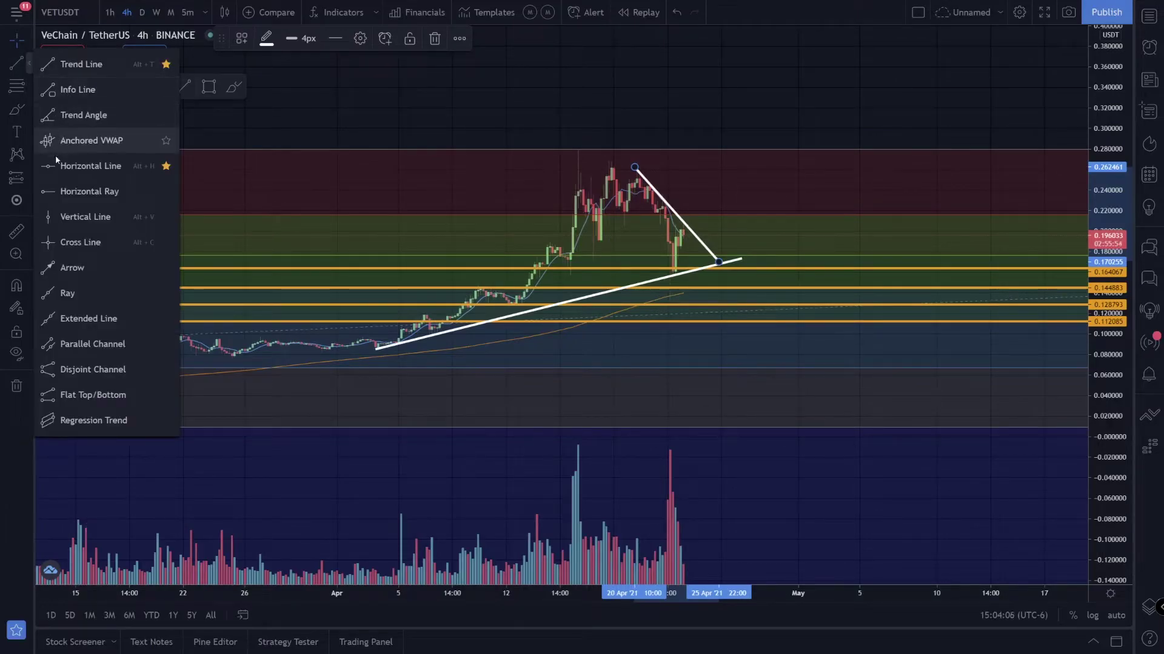
left_click(119, 171)
left_click(562, 168)
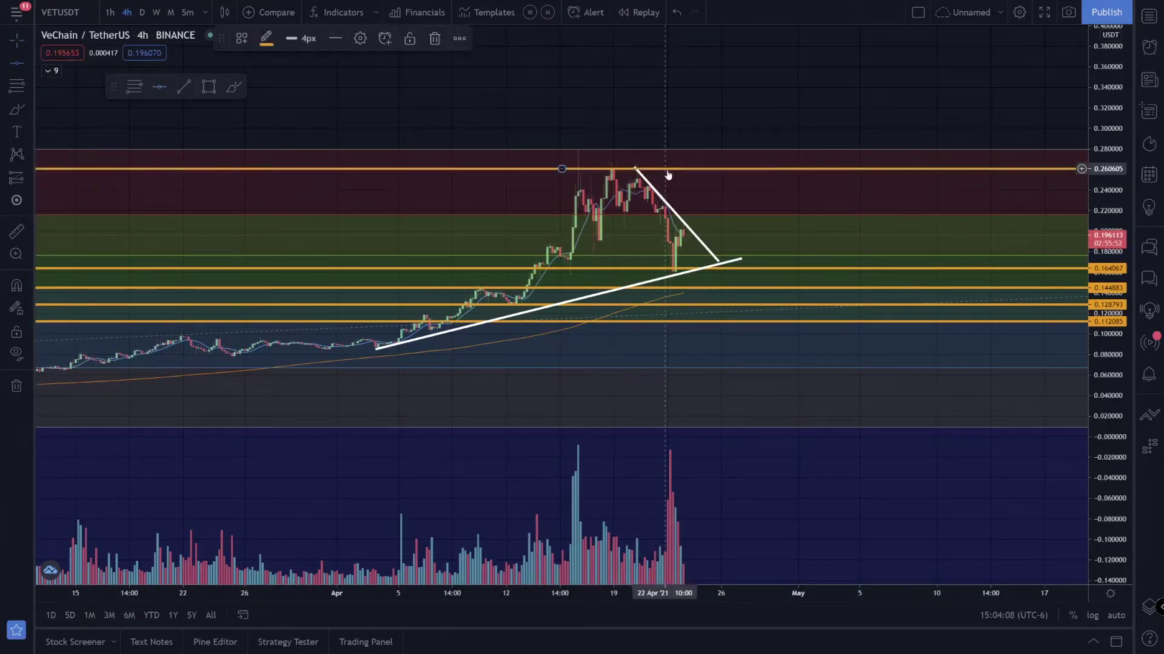
double_click(611, 169)
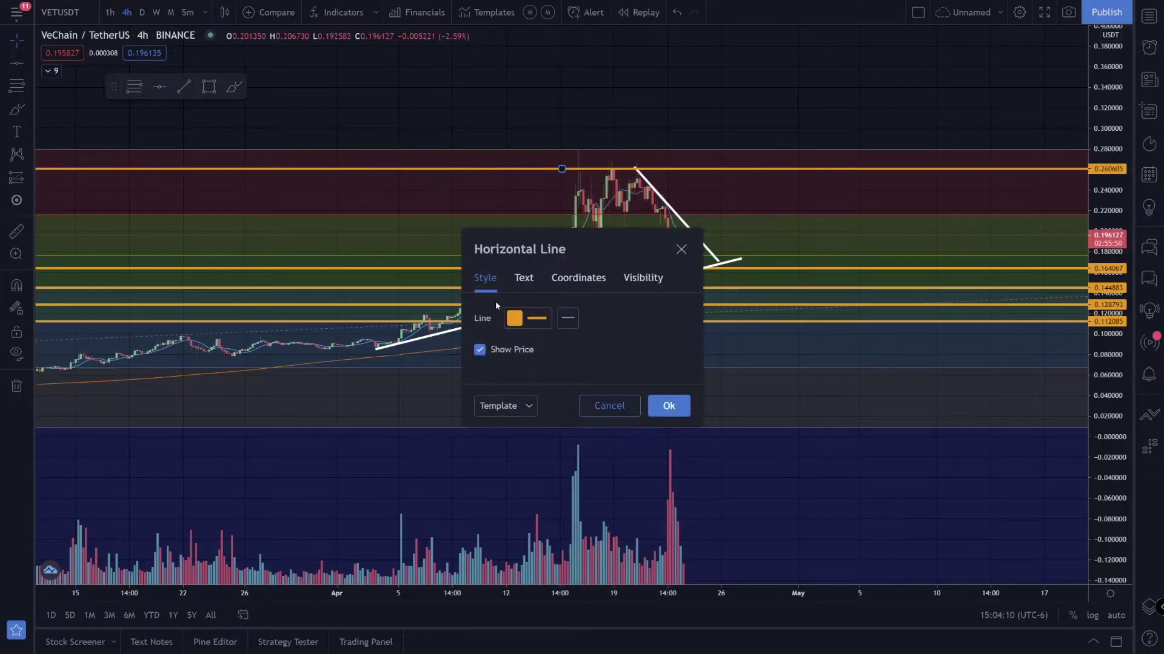
left_click(528, 317)
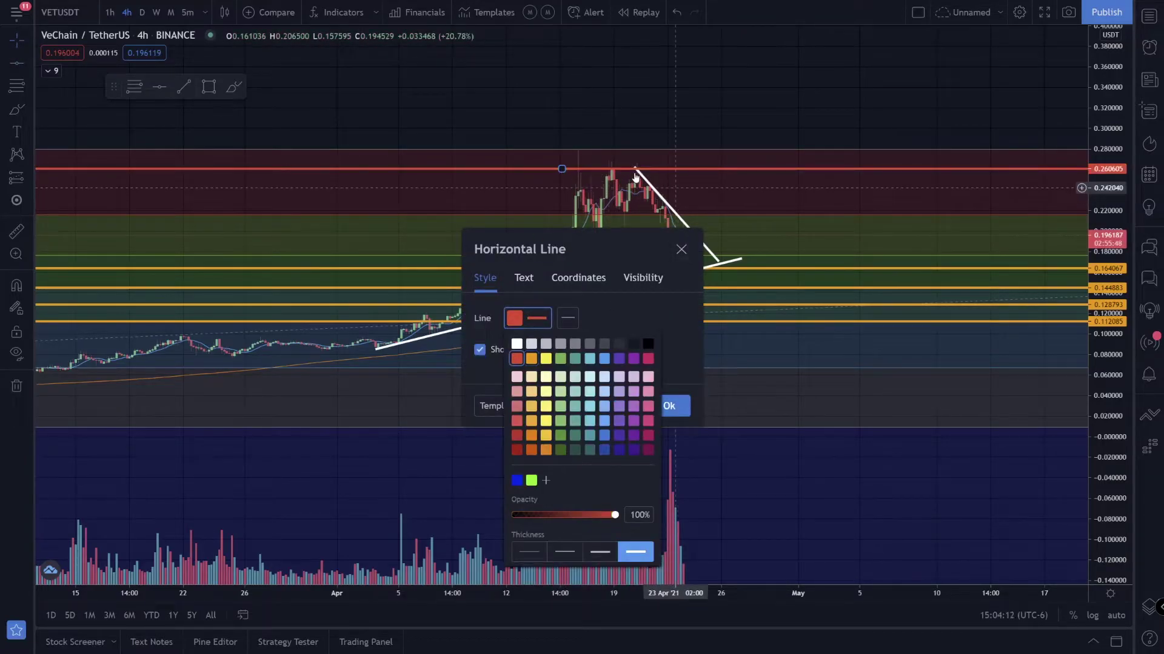
left_click(680, 181)
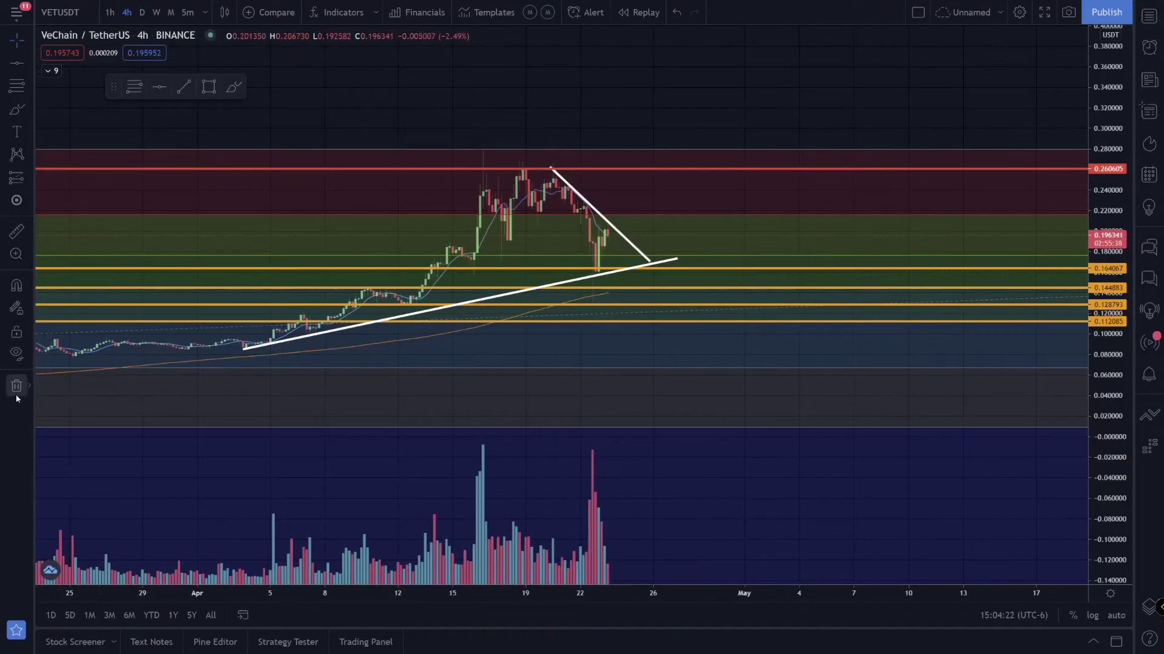
Step: Remove all drawings from the 4-hour VeChain chart
left_click(16, 388)
scroll(696, 338, "down", 3)
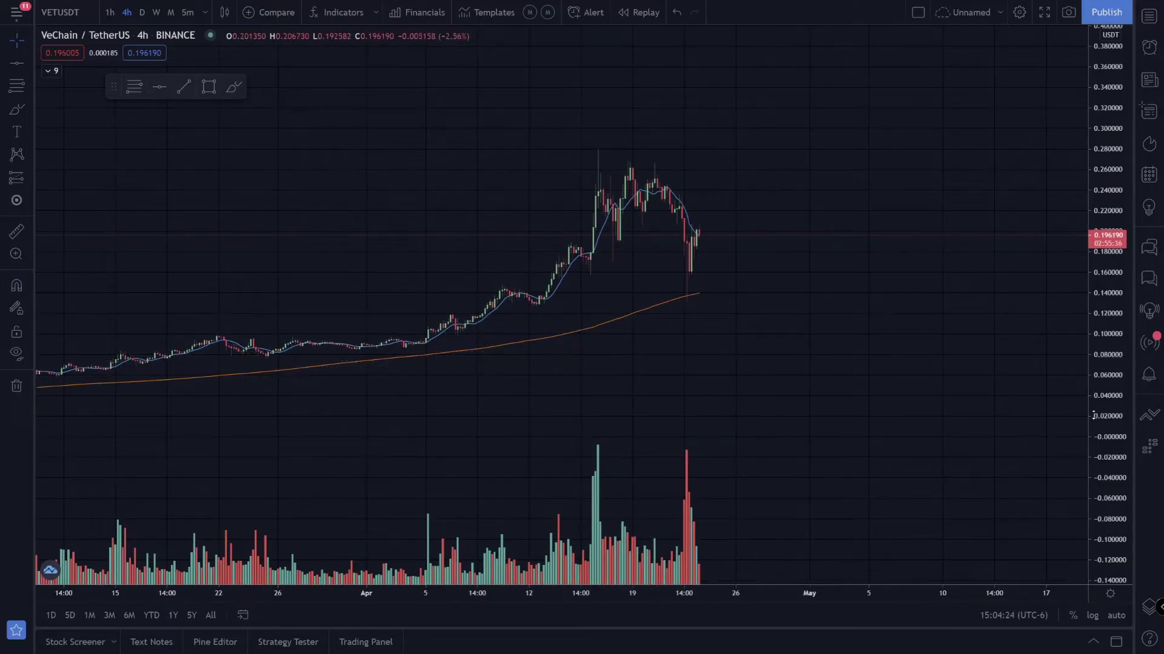
scroll(1093, 415, "up", 3)
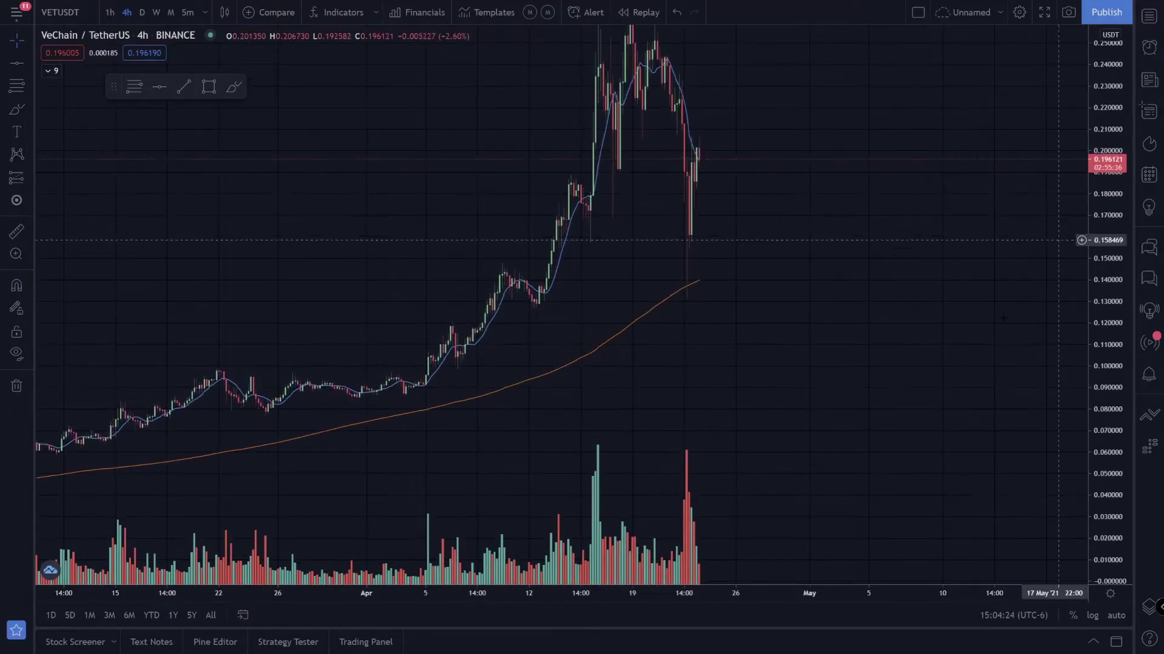
Step: Draw a rising trend line on the daily chart from 4 April at about 0.086 to 4 May at about 0.223
left_click(143, 12)
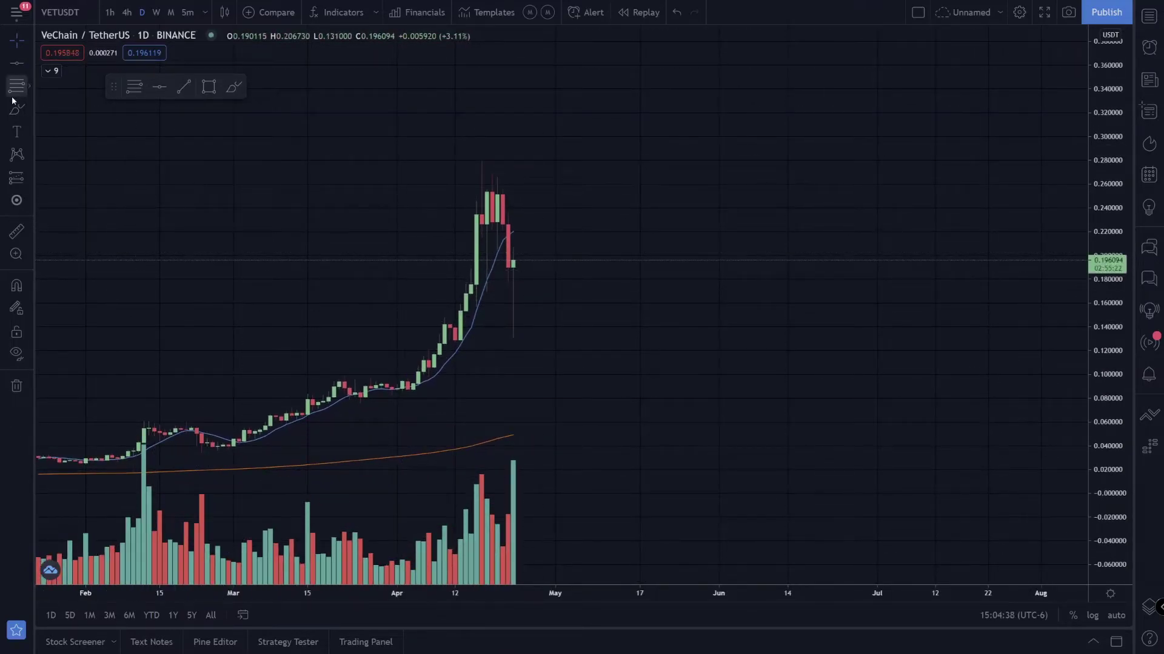
left_click(28, 63)
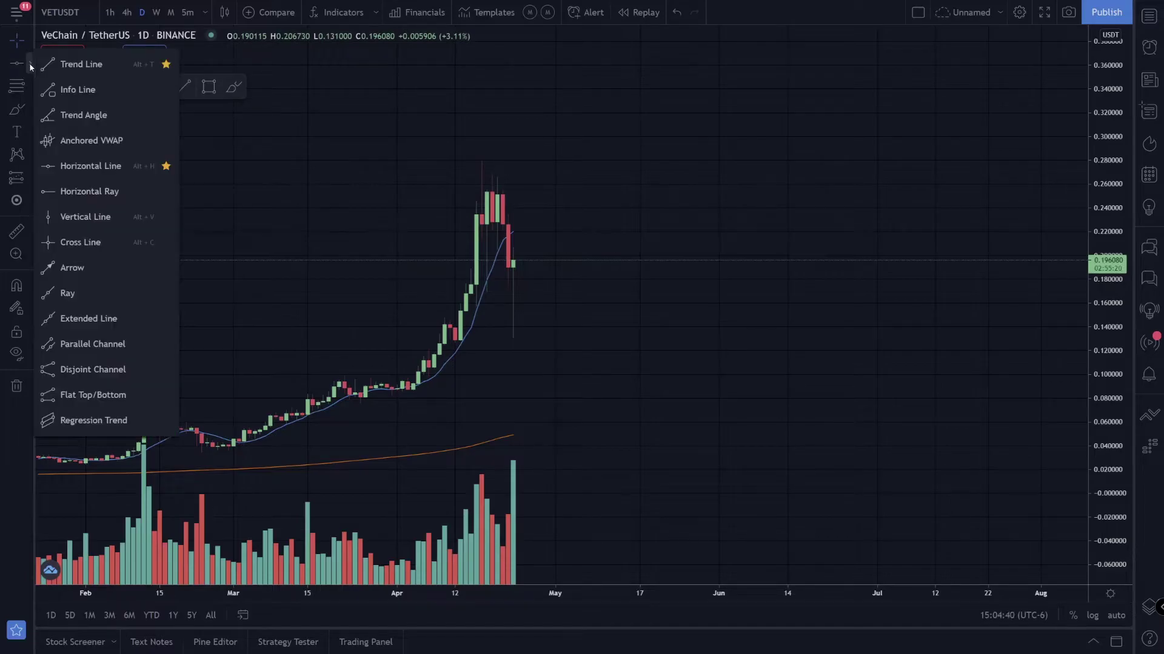
left_click(66, 63)
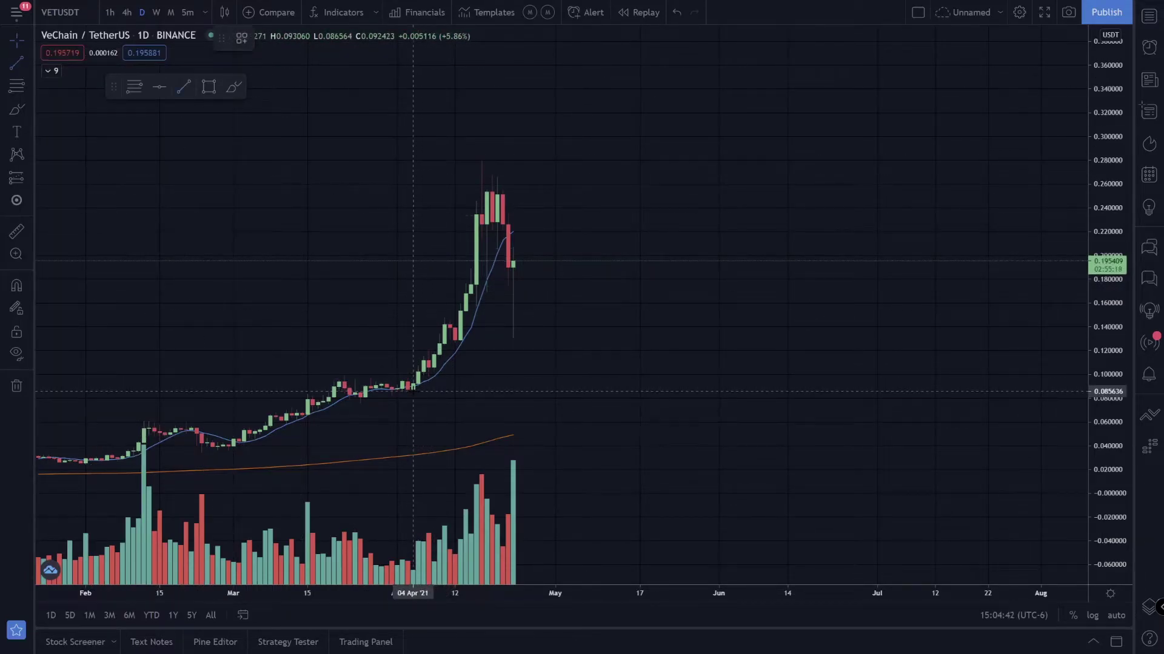
left_click(413, 390)
left_click(571, 229)
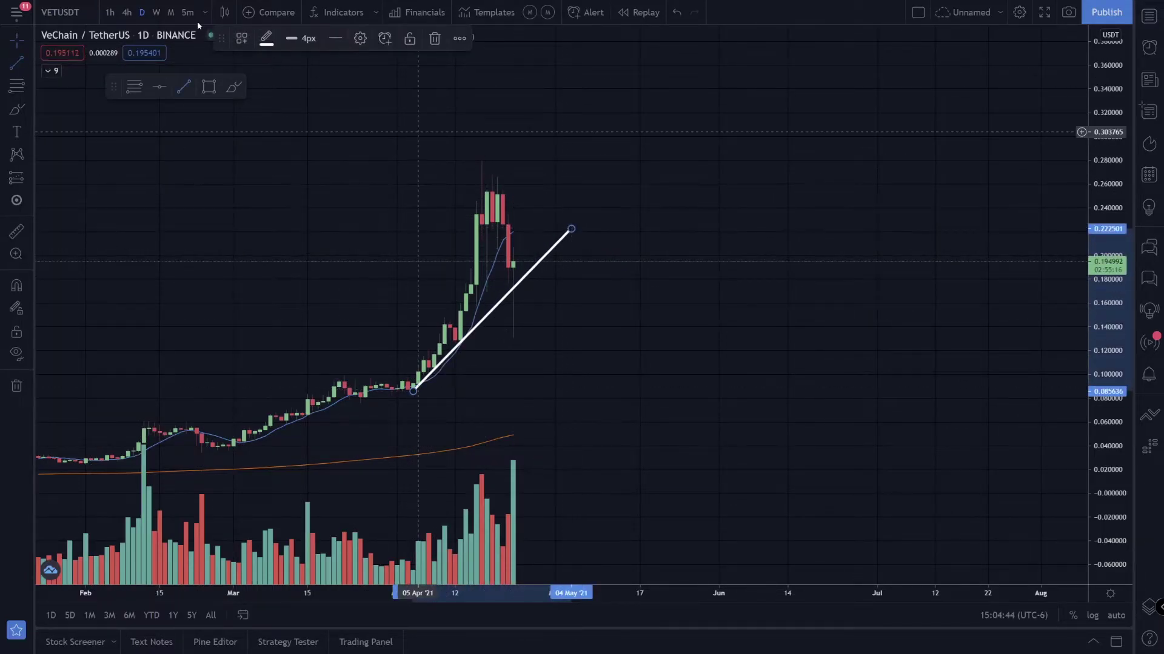
Step: On the weekly chart, sketch green brush marks along the moving average and at a level near 0.13, and undo them
left_click(157, 12)
scroll(407, 196, "up", 3)
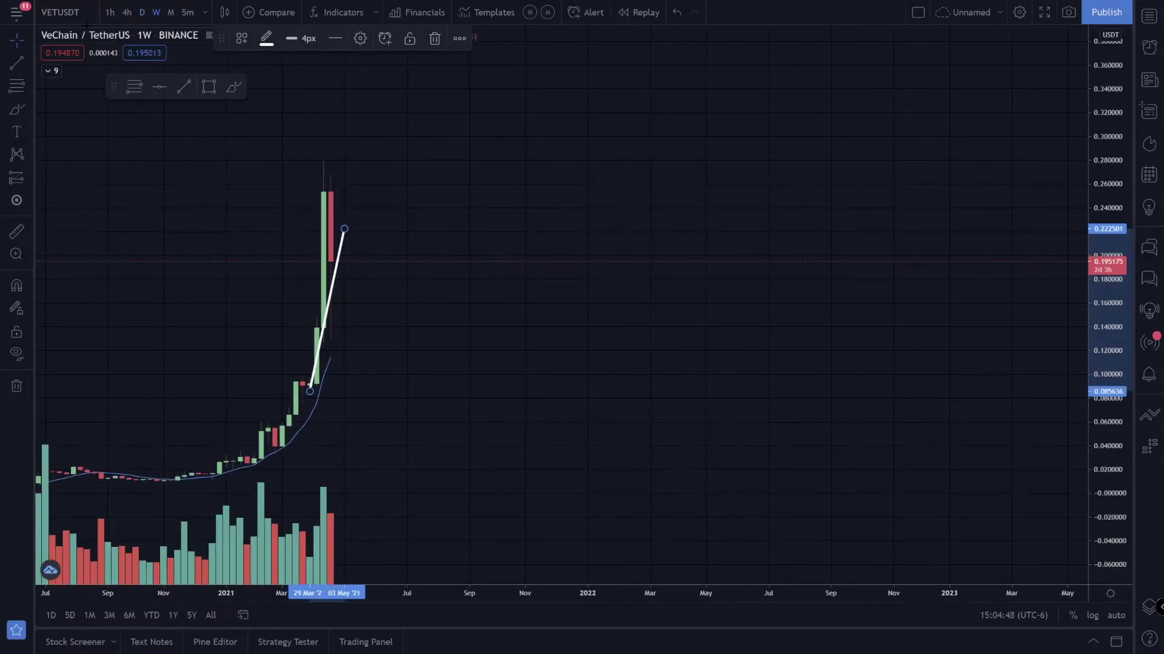
left_click(17, 109)
mouse_move(172, 482)
left_mouse_down()
mouse_move(255, 454)
mouse_move(330, 355)
mouse_move(317, 338)
mouse_move(372, 340)
mouse_move(309, 338)
mouse_move(386, 343)
mouse_move(309, 337)
mouse_move(344, 352)
mouse_move(315, 355)
mouse_move(337, 349)
left_mouse_up()
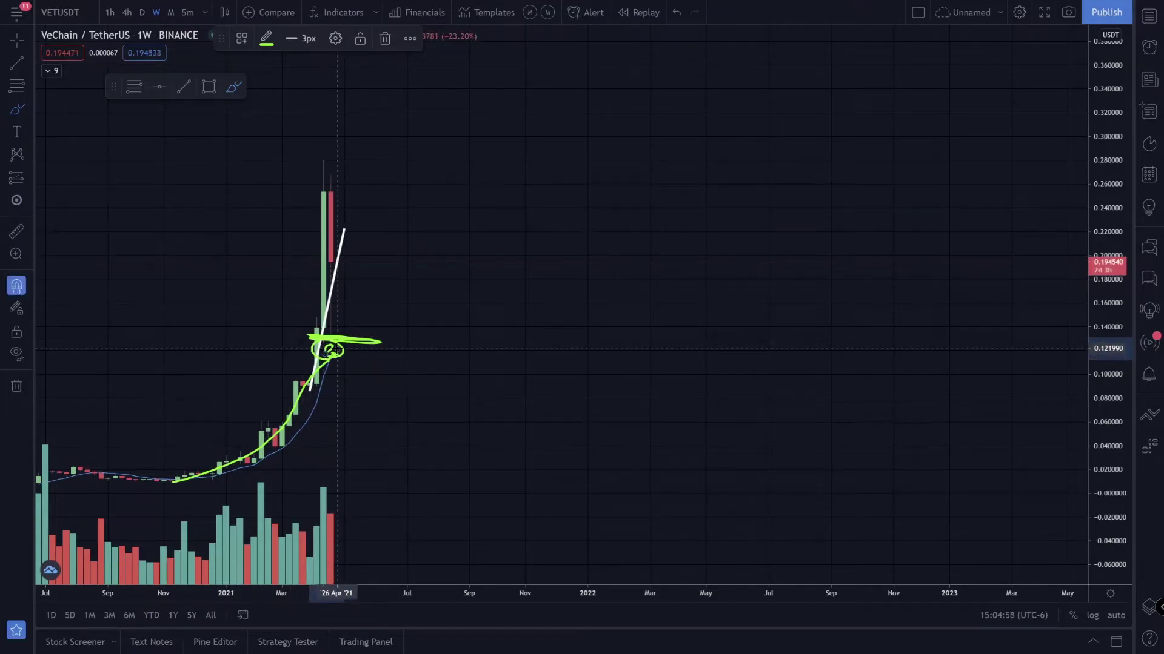
key("ctrl+z")
key("ctrl+z")
key("ctrl+z")
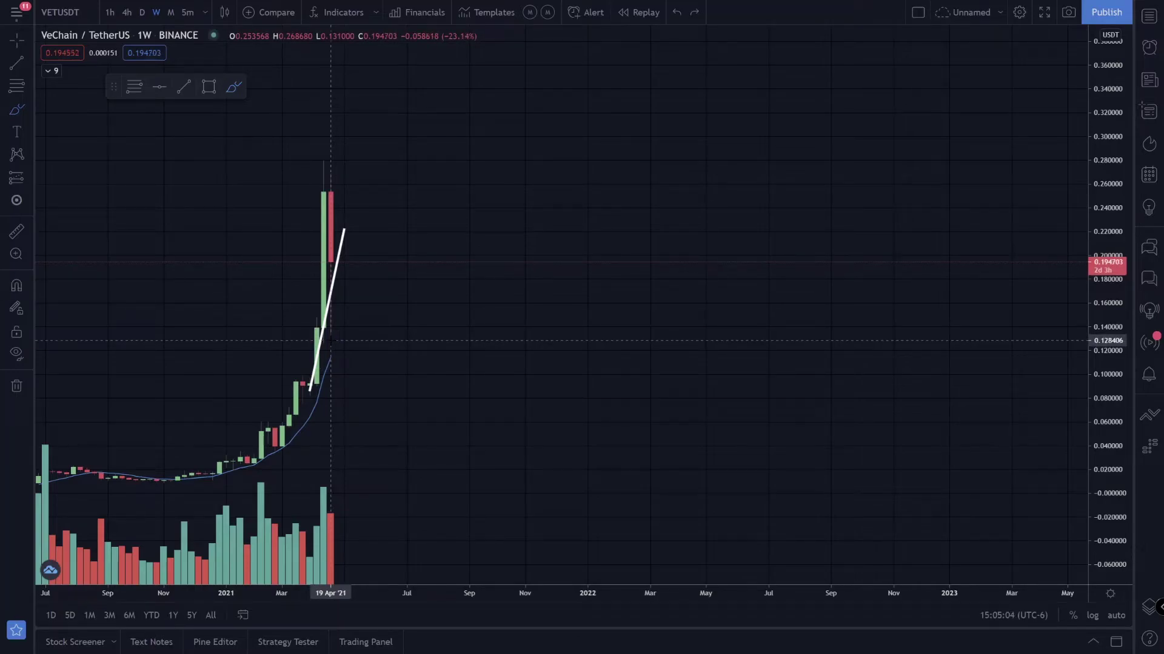
Step: On the daily chart, sketch a brush curve along the moving average and possible price paths above the trend line, and undo them
left_click(142, 12)
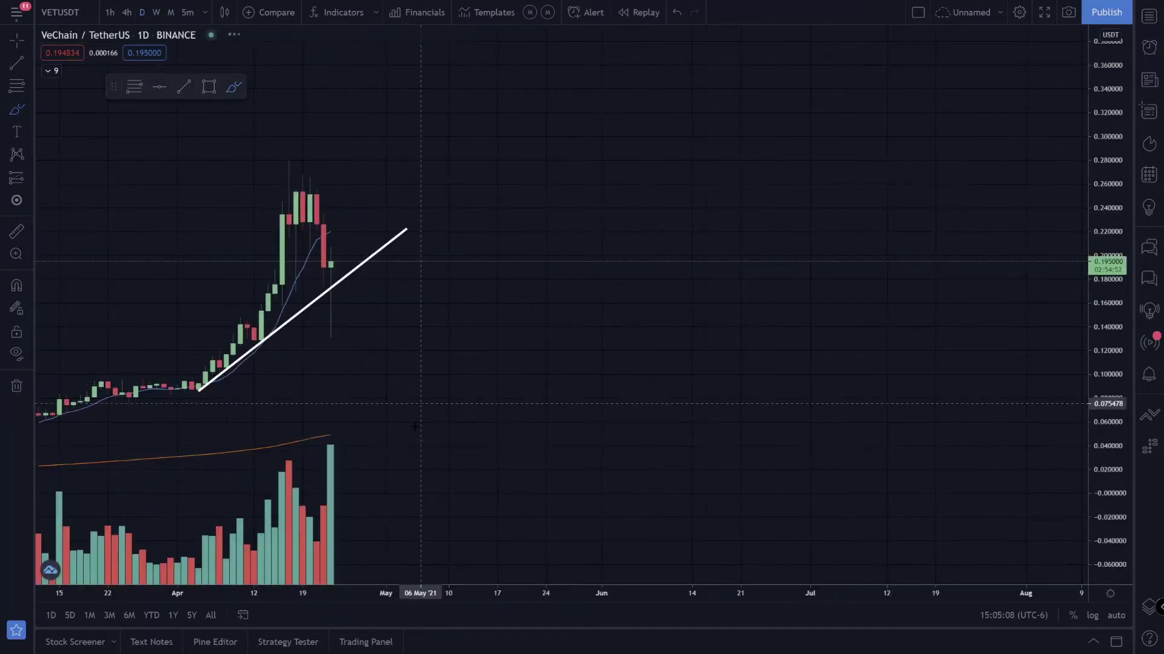
left_click(19, 115)
mouse_move(251, 370)
left_mouse_down()
mouse_move(283, 343)
mouse_move(320, 248)
mouse_move(360, 226)
mouse_move(371, 246)
mouse_move(394, 204)
left_mouse_up()
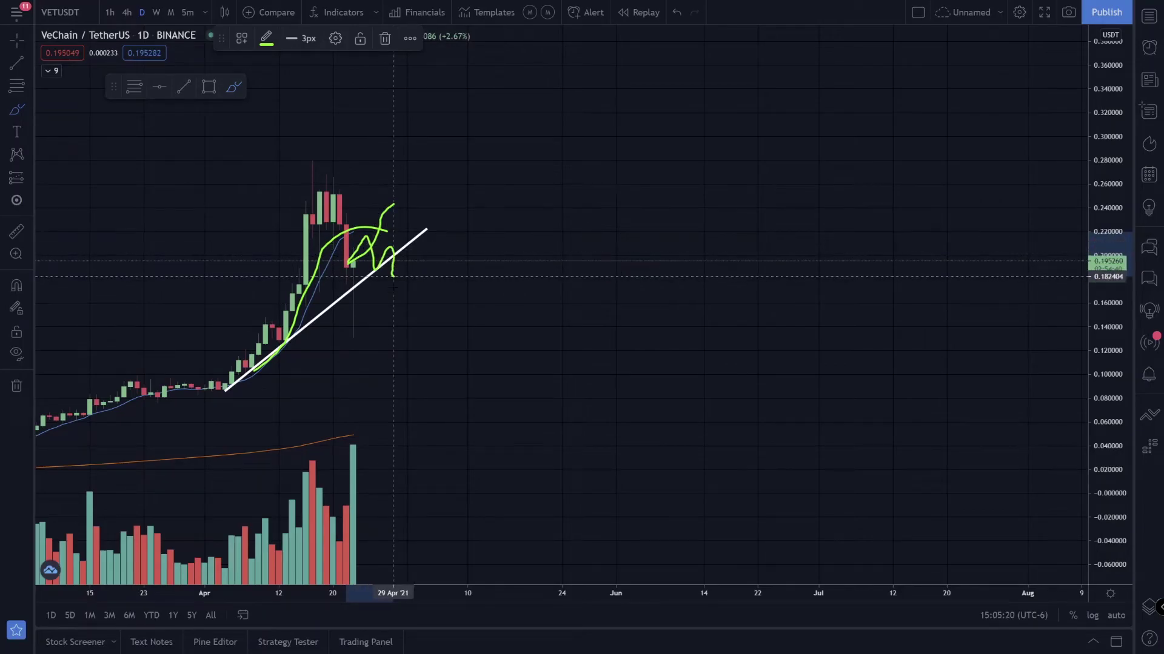
key("ctrl+z")
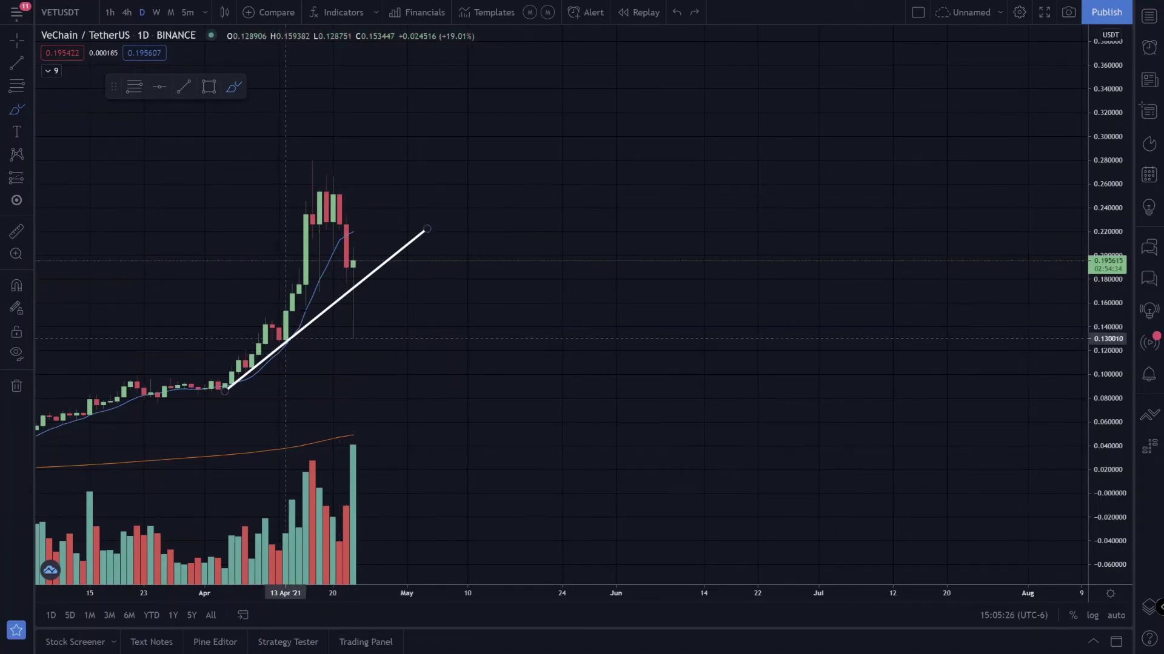
Step: Sketch short brush strokes around the latest daily candles, including an arc down towards the trend line, and undo them
left_click_drag(332, 253, 380, 234)
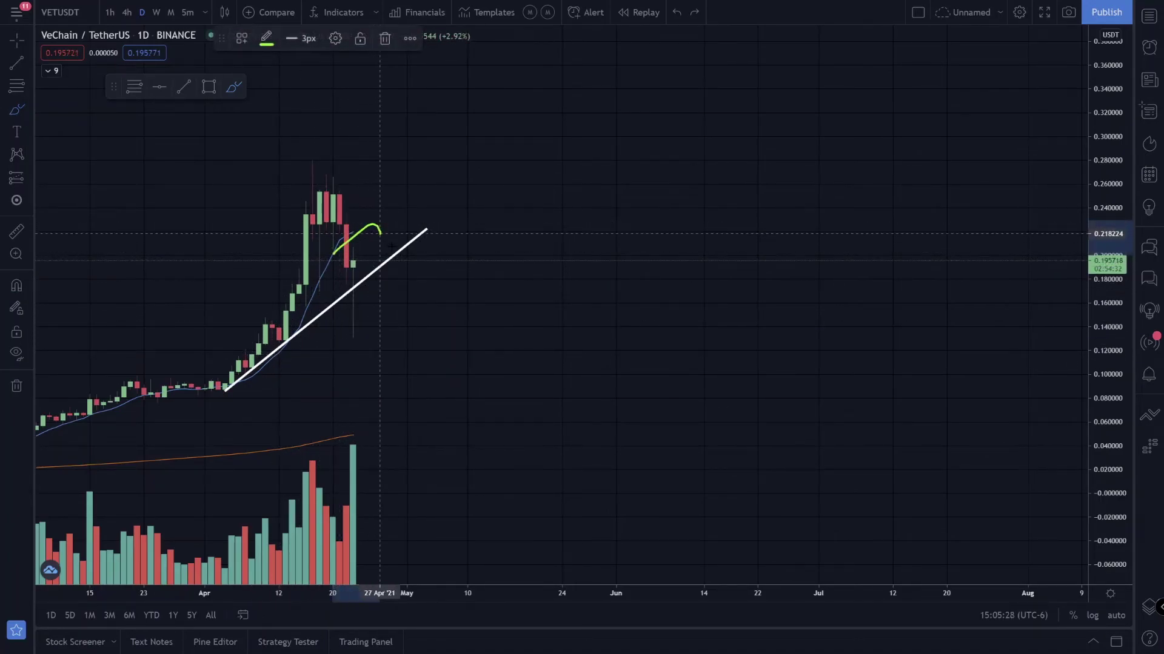
key("ctrl+z")
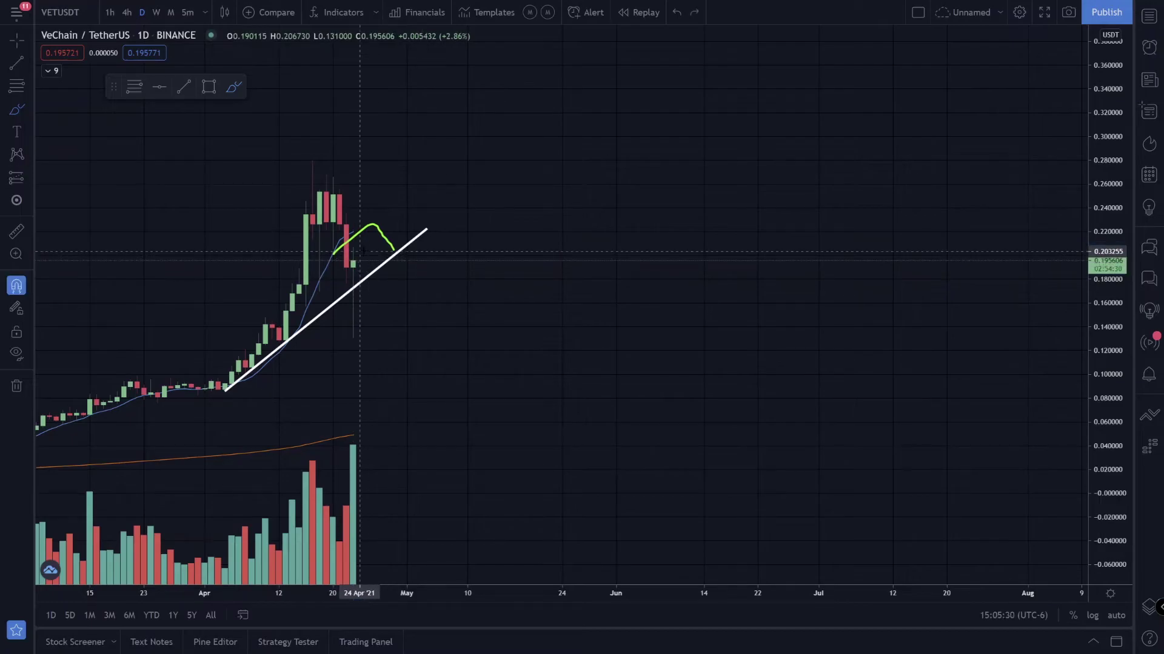
mouse_move(200, 366)
left_mouse_down()
mouse_move(306, 266)
mouse_move(312, 173)
left_mouse_up()
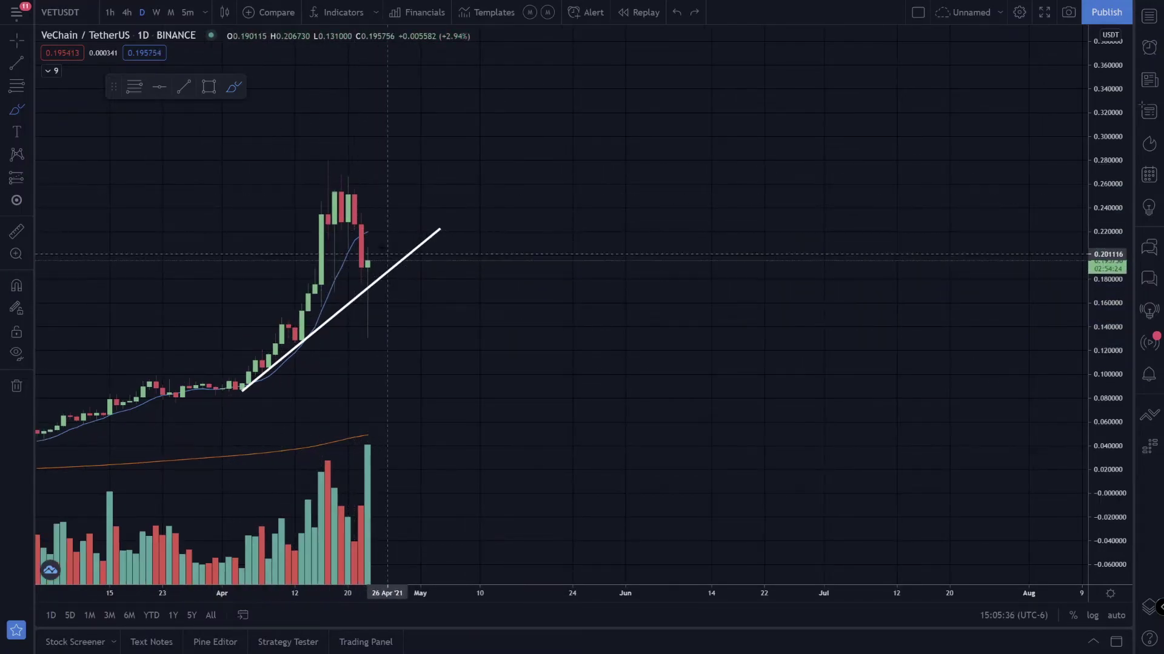
left_click_drag(372, 248, 350, 273)
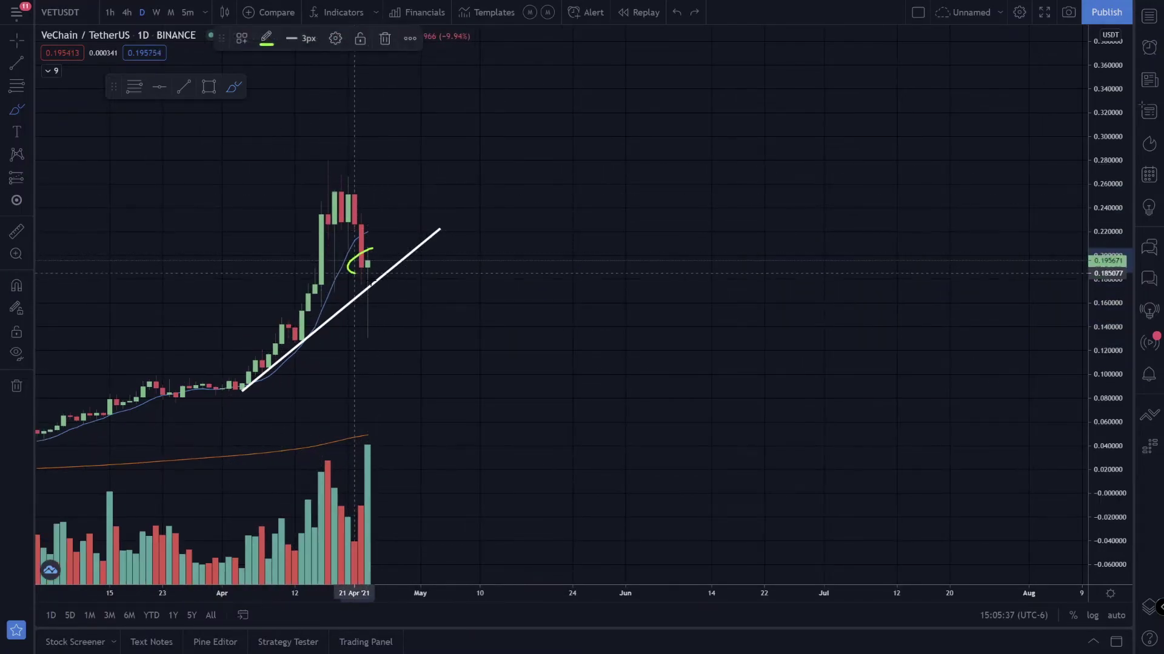
key("ctrl+z")
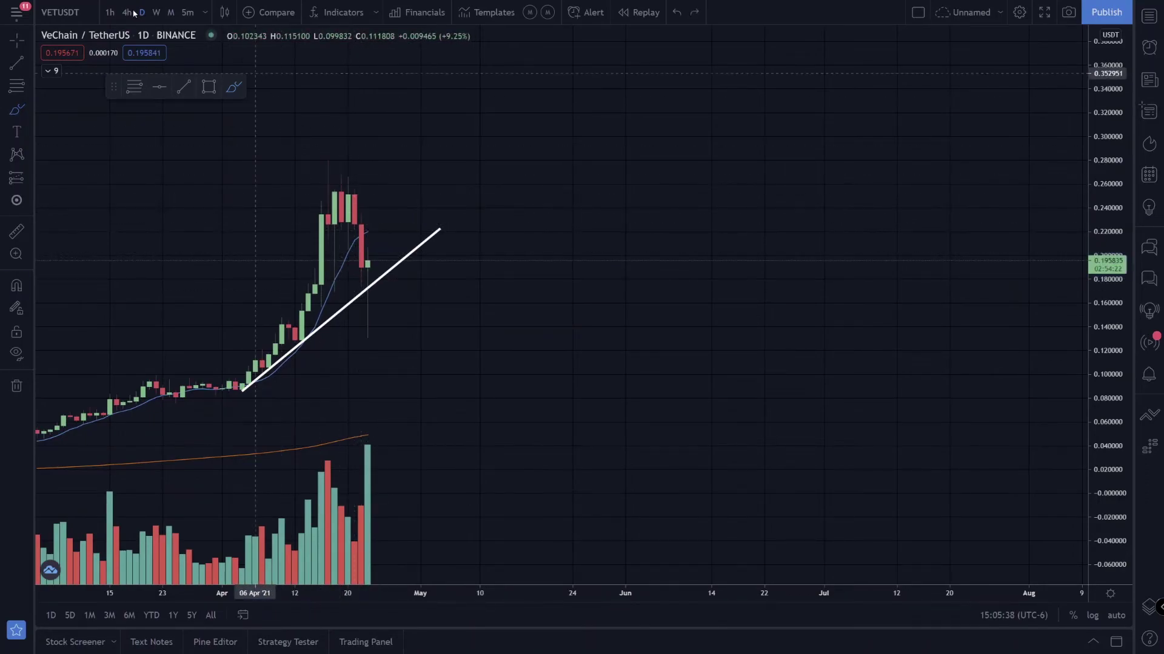
Step: Switch to the 1W interval, sketch brush strokes over the latest candle and up from late December 2020, and undo them
type("1w")
key("Return")
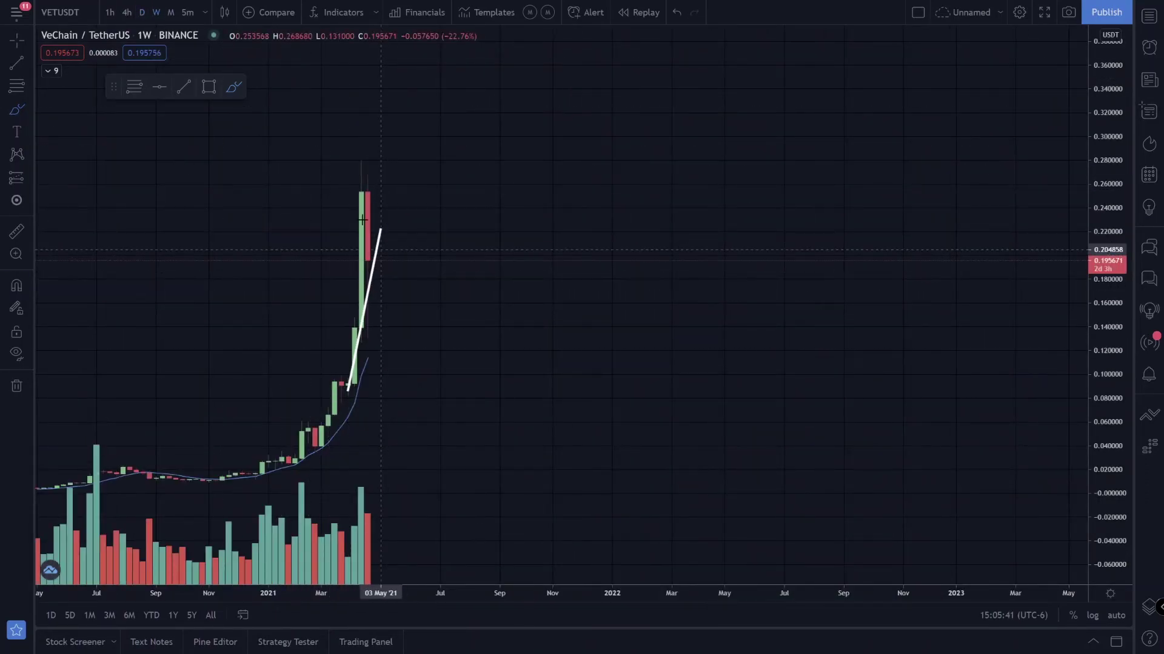
mouse_move(363, 229)
left_mouse_down()
mouse_move(356, 314)
mouse_move(374, 273)
left_mouse_up()
key("ctrl+z")
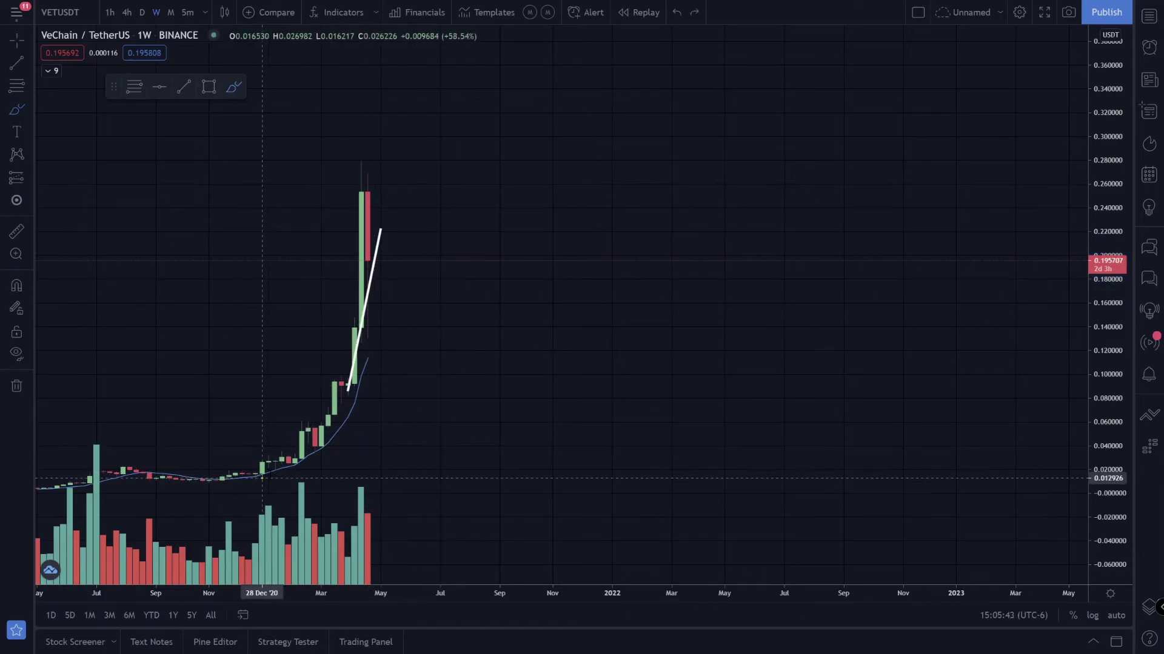
left_click_drag(261, 478, 416, 301)
key("ctrl+z")
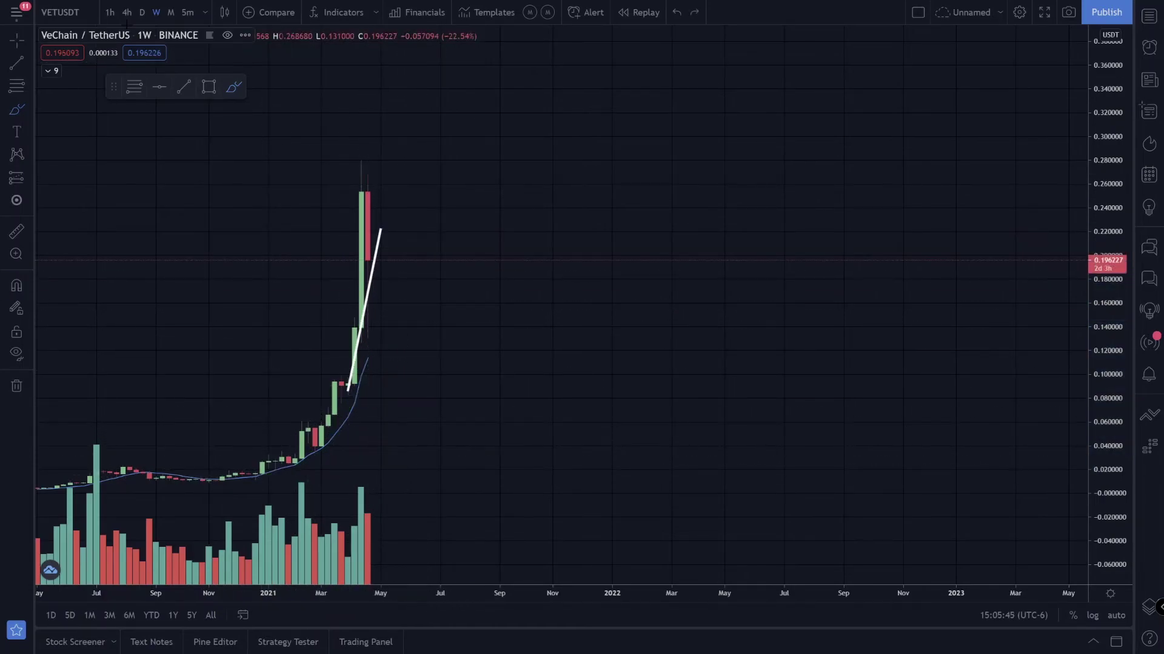
Step: Return to the daily chart, sketch brush marks over the last candles near the trend line, and undo them
left_click(142, 12)
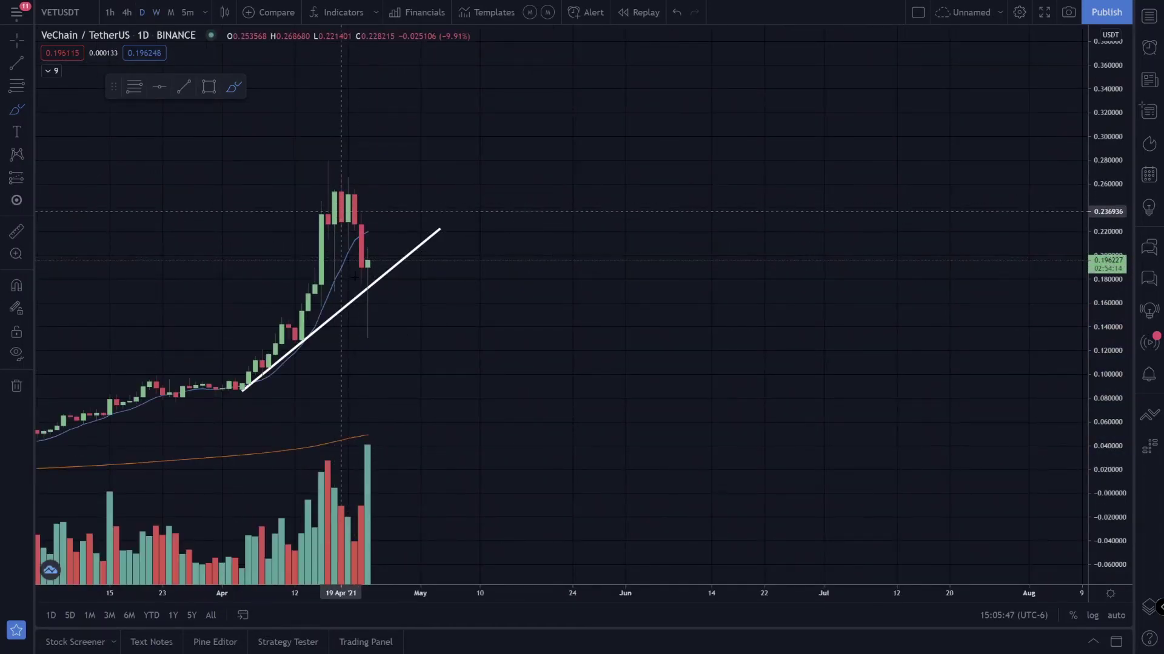
mouse_move(363, 219)
left_mouse_down()
mouse_move(379, 260)
mouse_move(364, 269)
mouse_move(400, 260)
mouse_move(351, 294)
mouse_move(374, 280)
left_mouse_up()
key("ctrl+z")
key("ctrl+z")
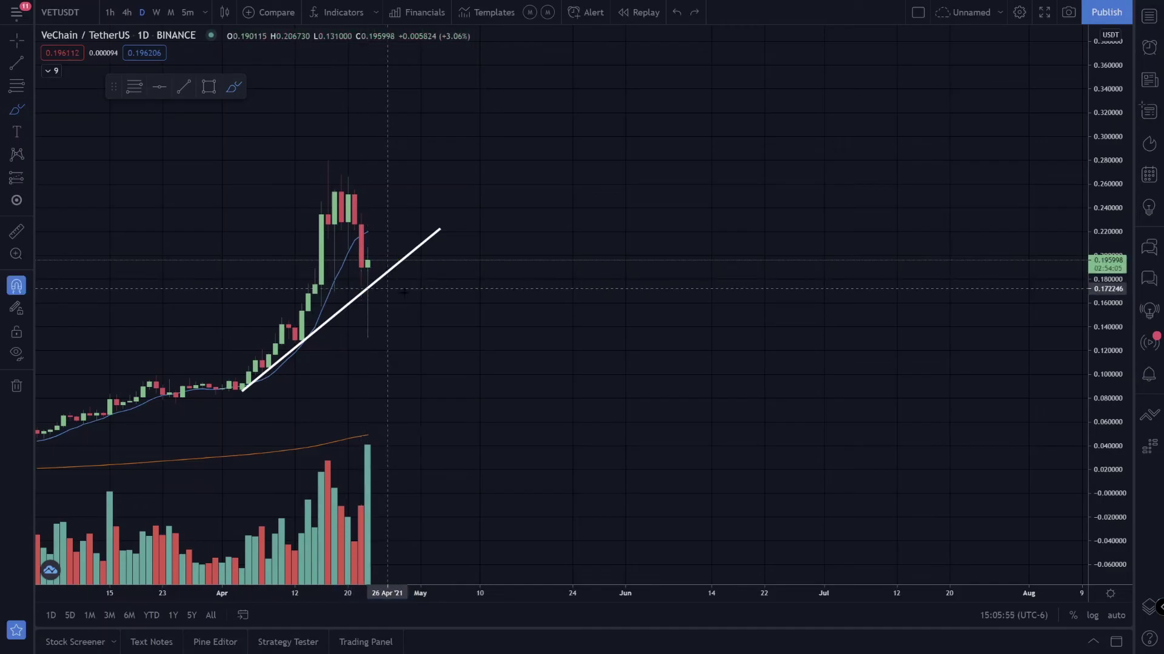